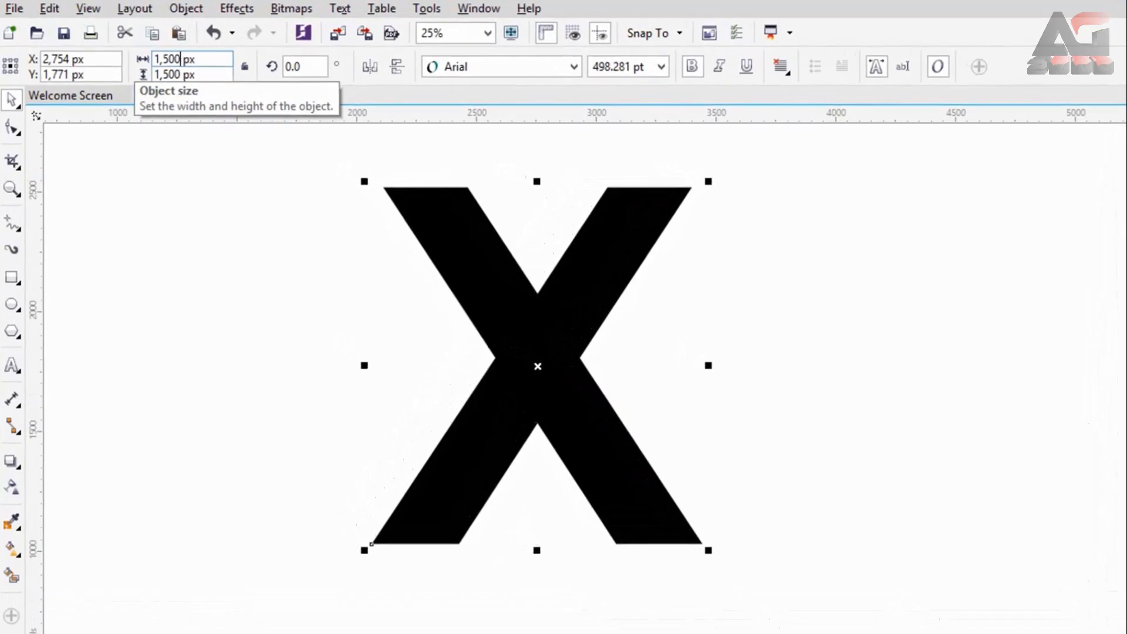
Step: Resize the letter X to 1,500 by 1,500 px and give it a black outline with no fill
key(Return)
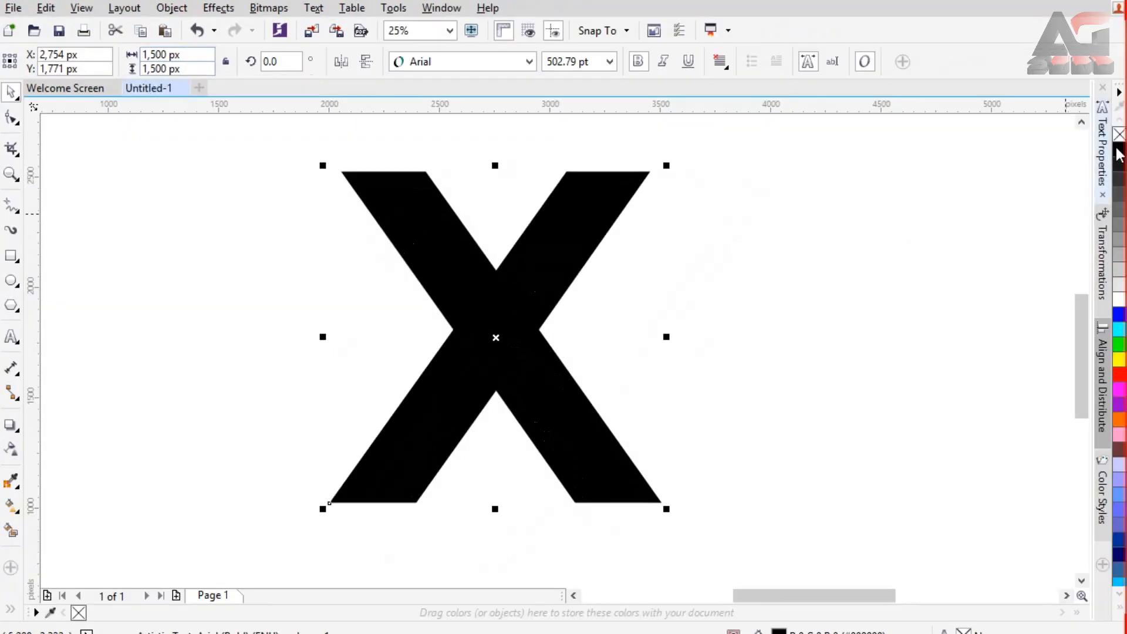
right_click(1117, 149)
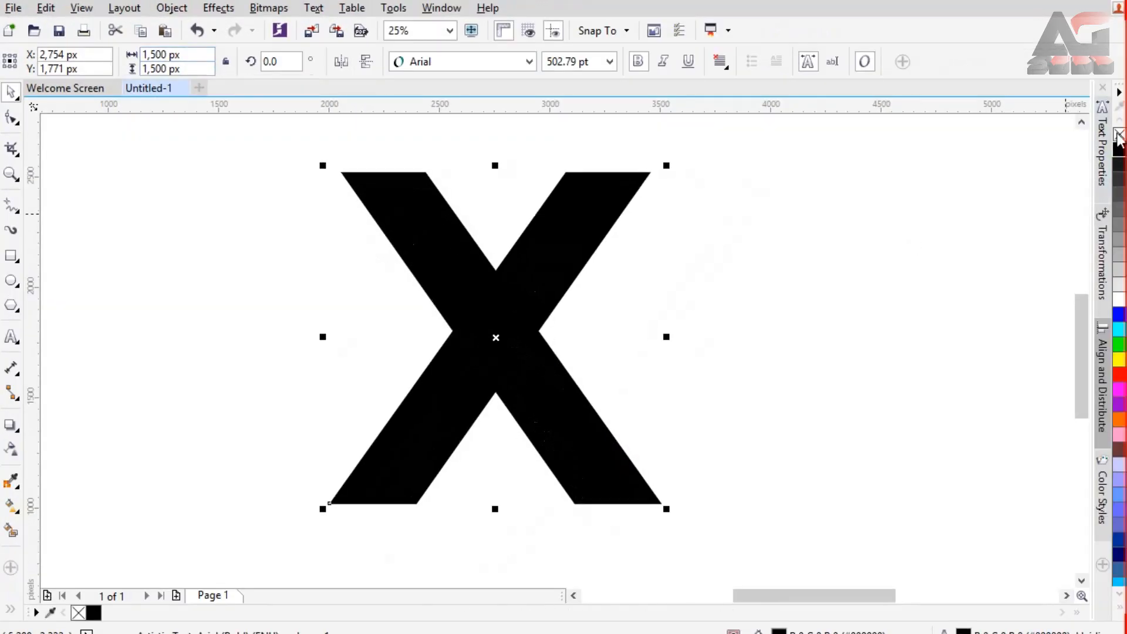
click(1119, 134)
drag(565, 240, 576, 239)
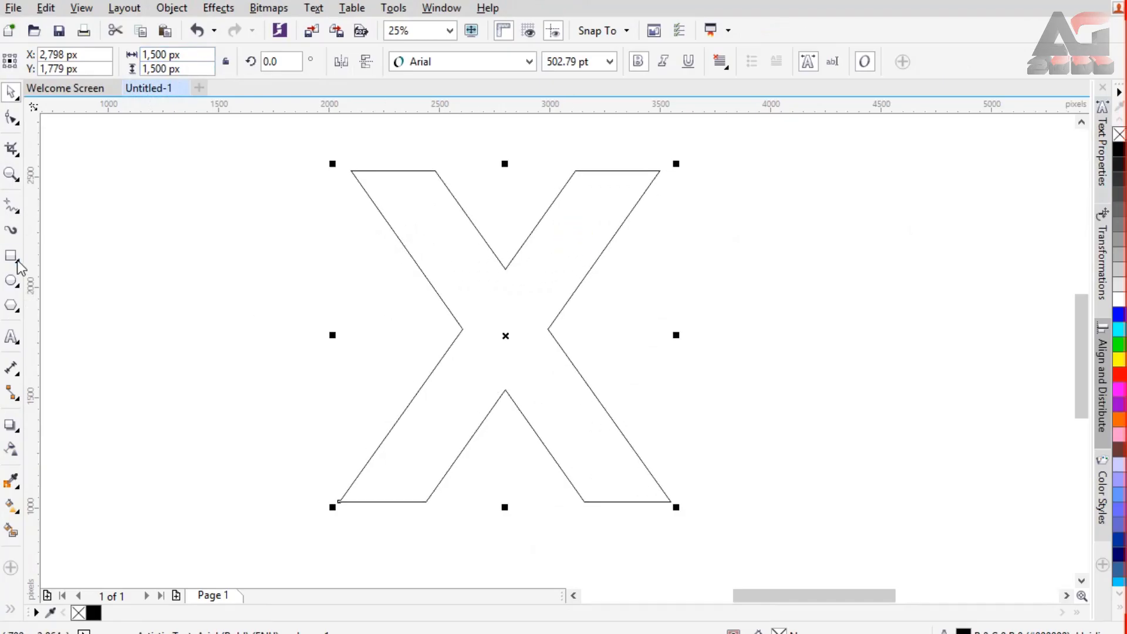
Step: Add a one-step inside contour with an offset of about 84 px to the X
click(20, 434)
click(106, 450)
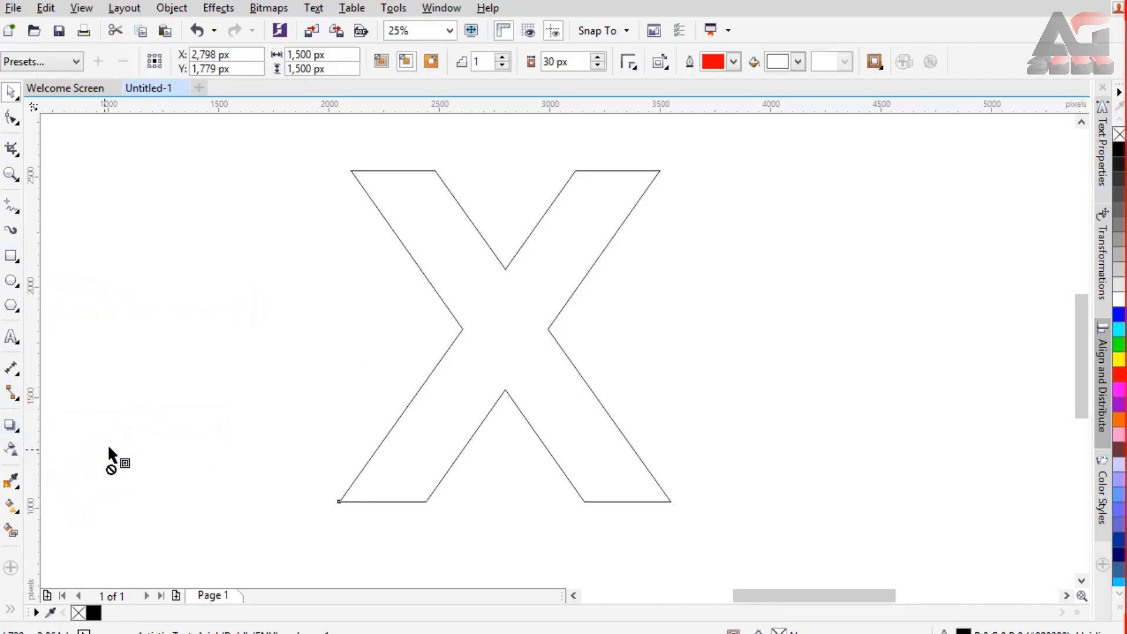
drag(367, 290, 357, 287)
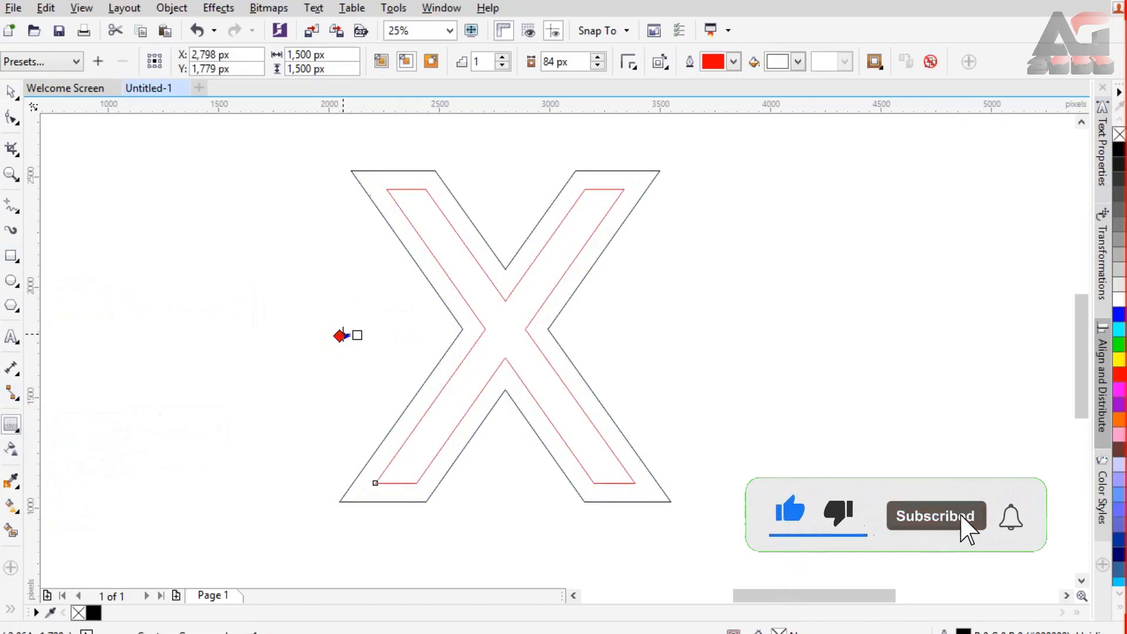
click(11, 92)
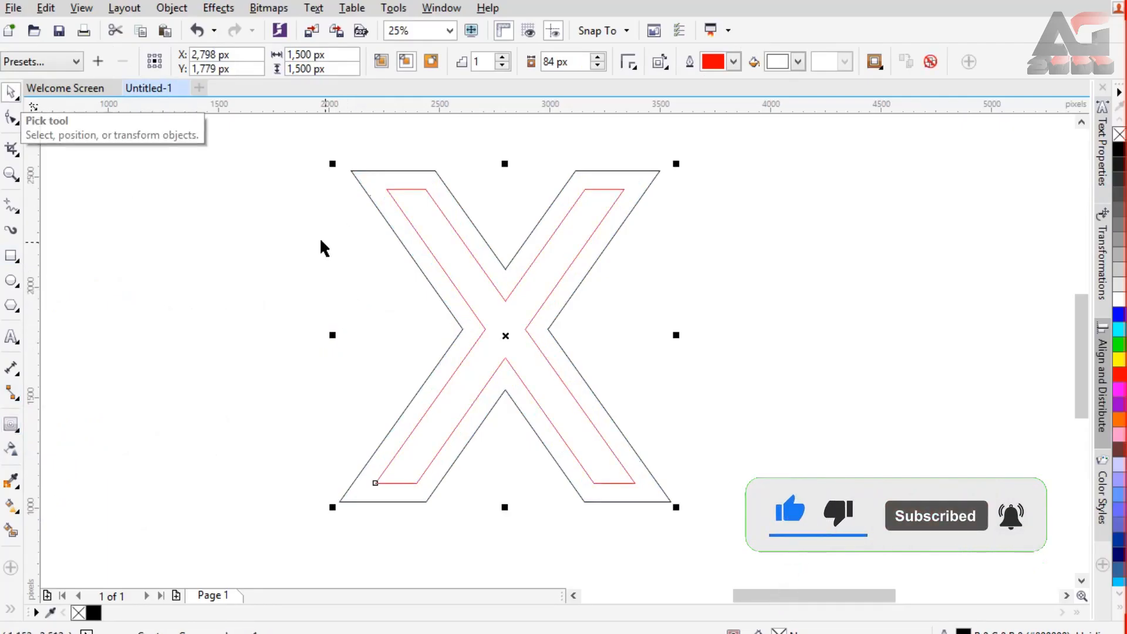
Step: Draw a square about 1,964 px wide around the X and centre it on the letter
click(10, 257)
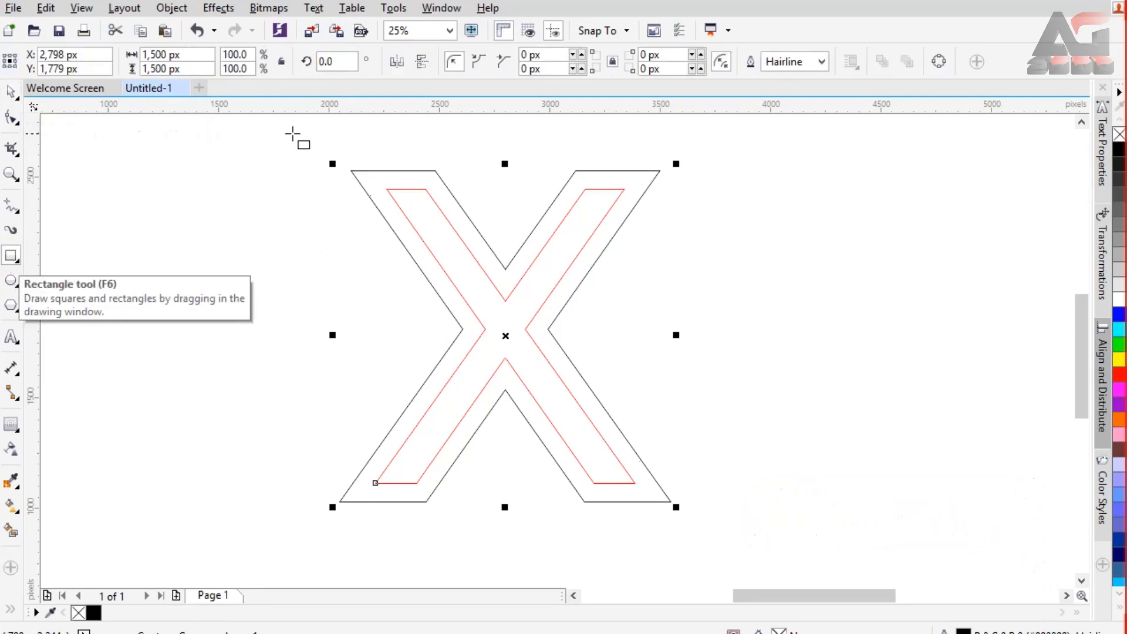
drag(301, 132, 734, 435)
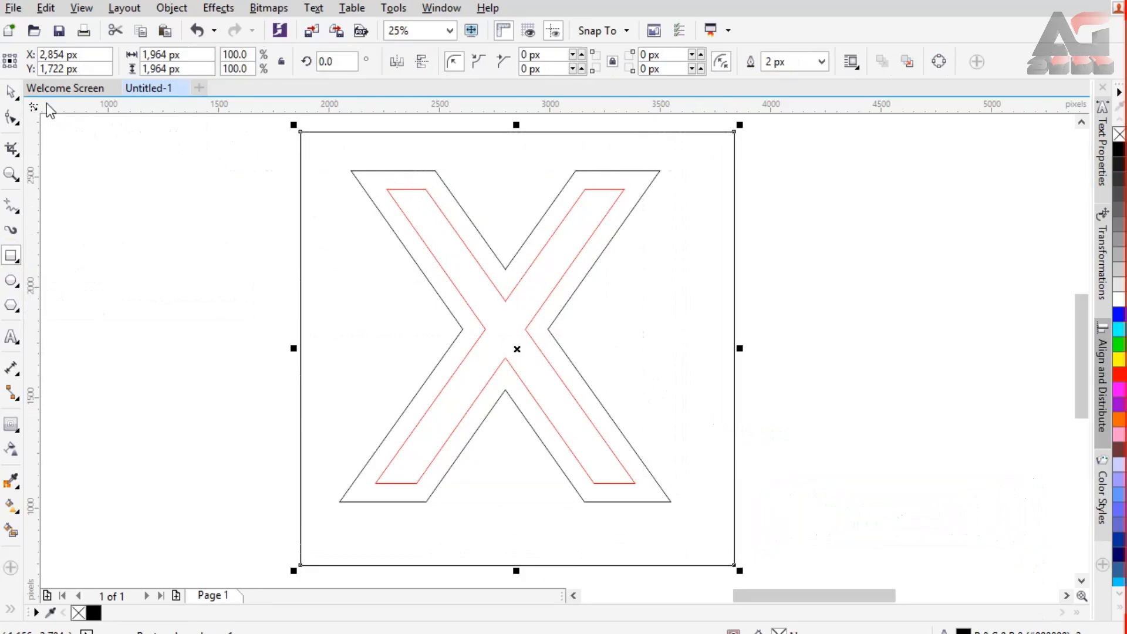
drag(692, 385, 646, 305)
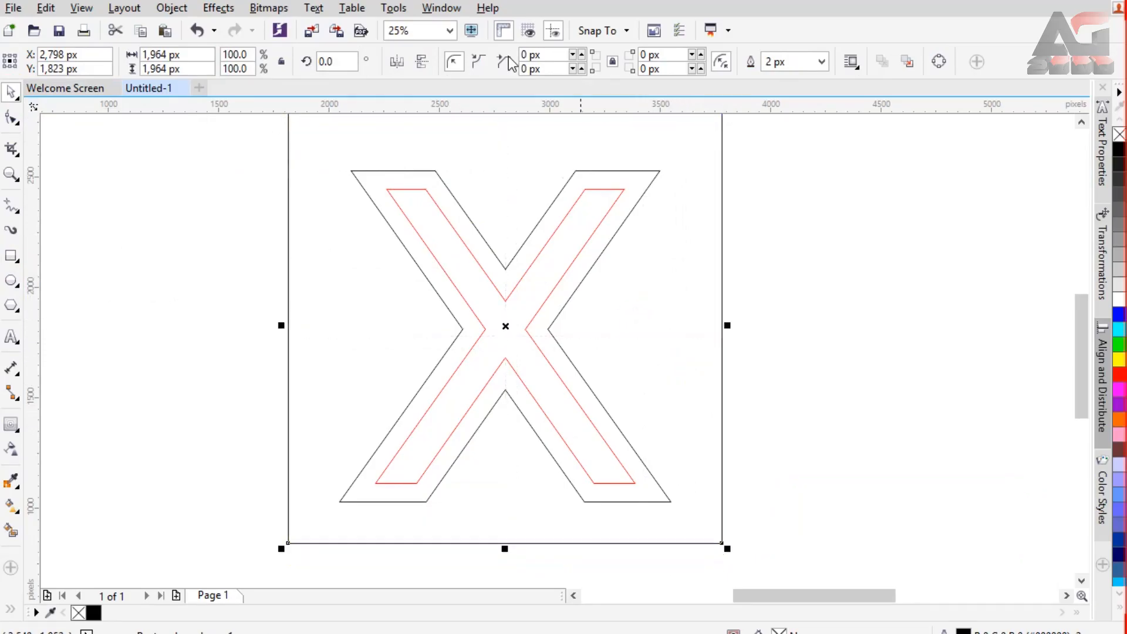
click(449, 31)
click(432, 44)
drag(718, 341, 715, 345)
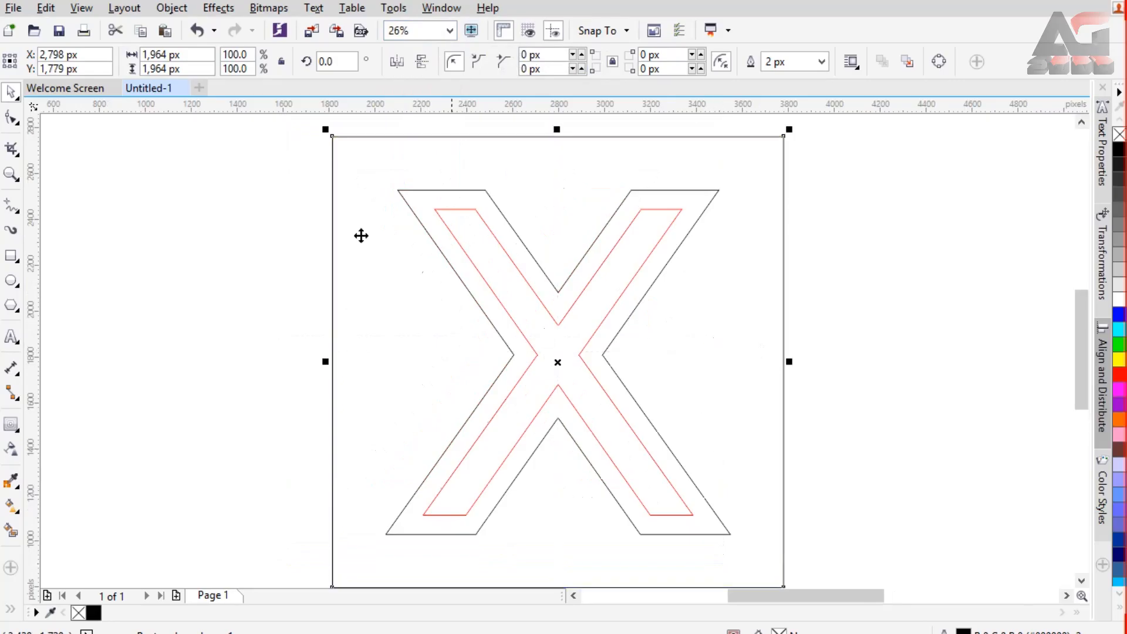
Step: Send the square to the back of the page and shrink it about its centre to about 1,921 px
right_click(364, 254)
mouse_move(411, 453)
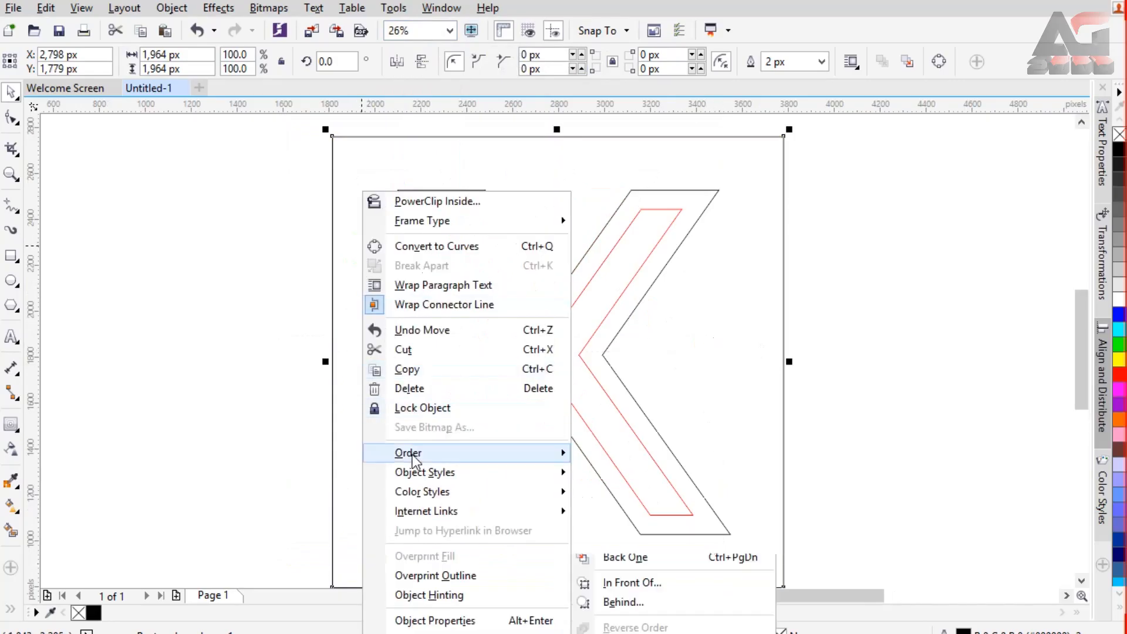
click(617, 472)
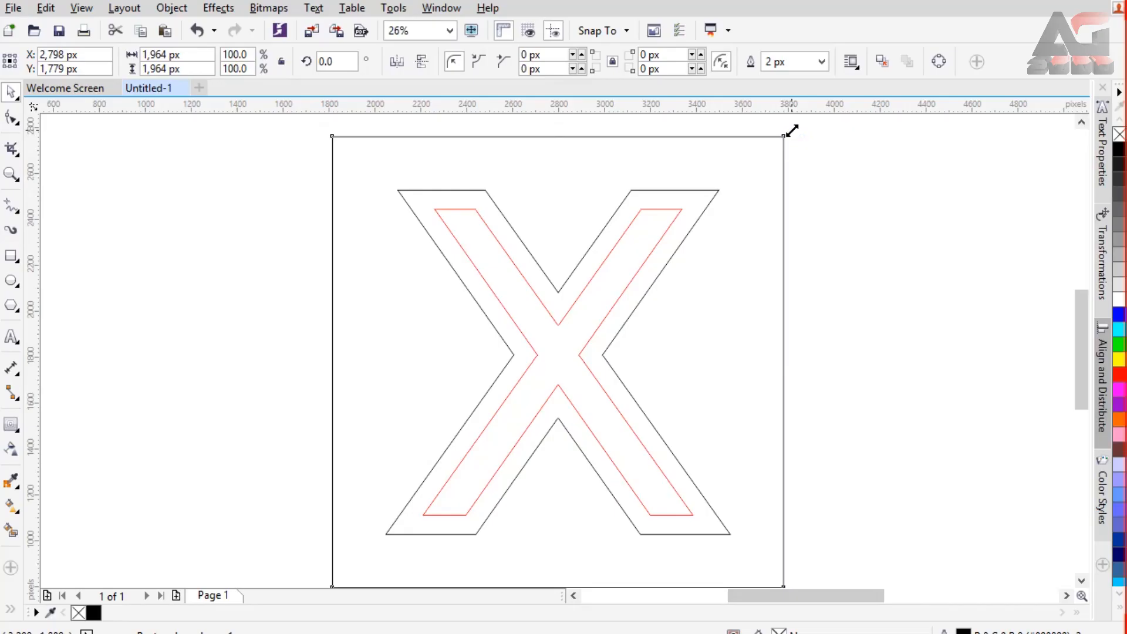
drag(790, 131, 785, 137)
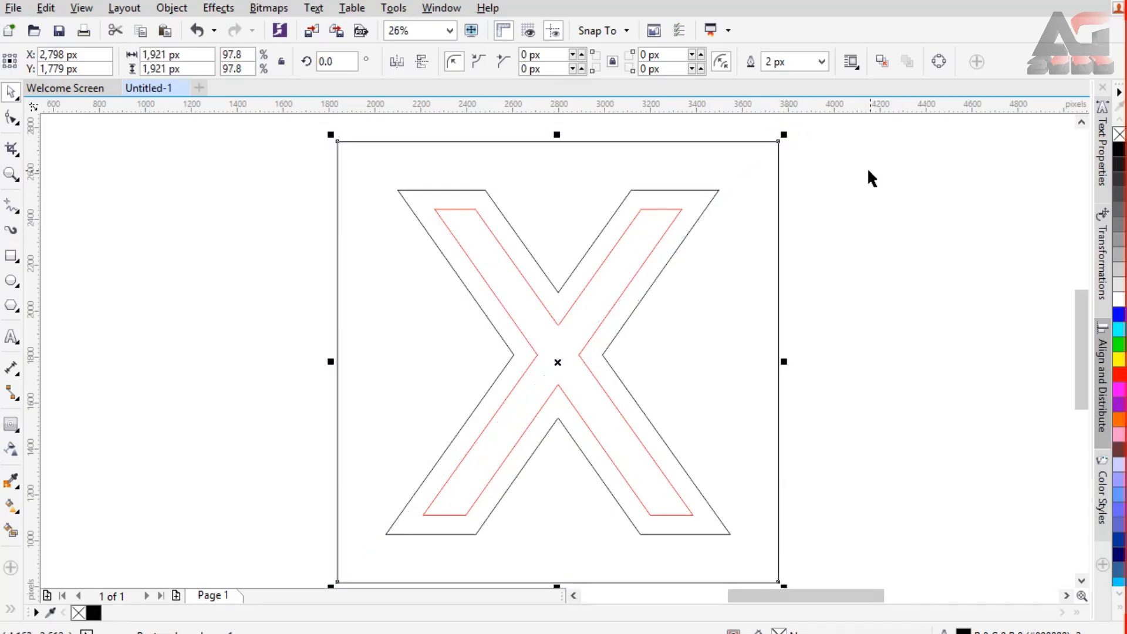
click(228, 210)
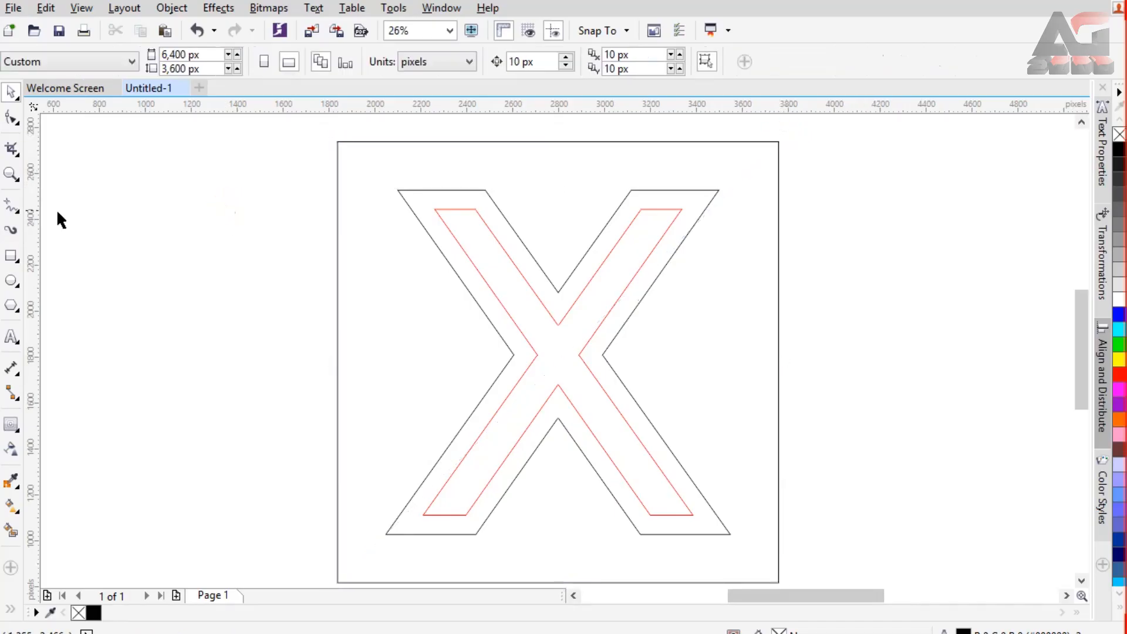
Step: Draw two straight Pen lines along both long contour edges of the X's upper-right arm, about 203 by 285 px and 296 by 419 px
click(20, 213)
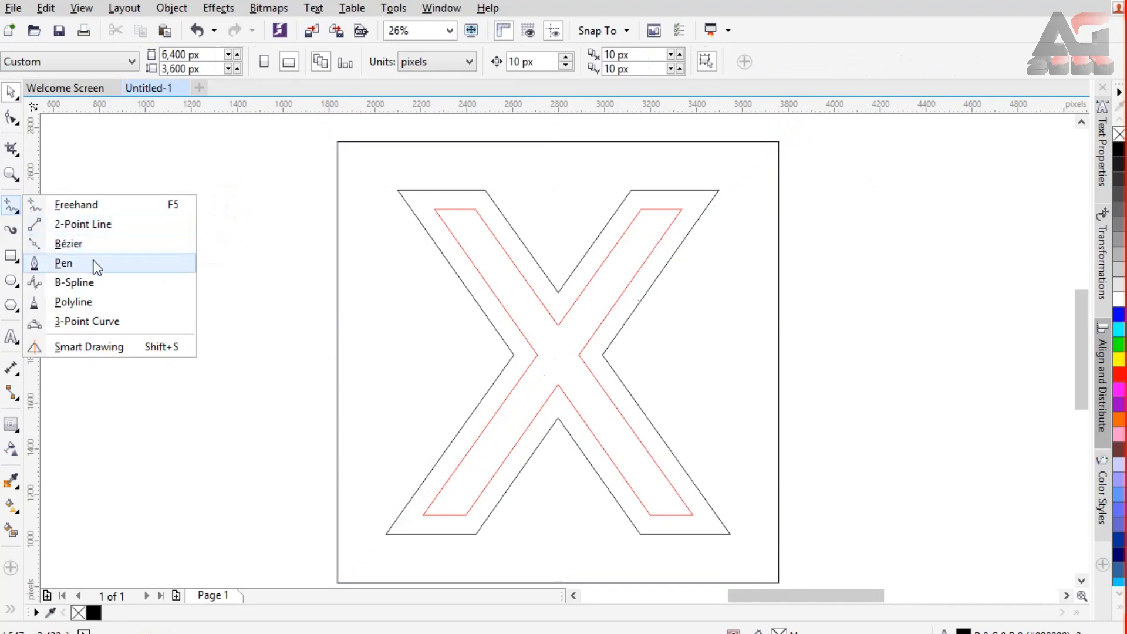
click(95, 267)
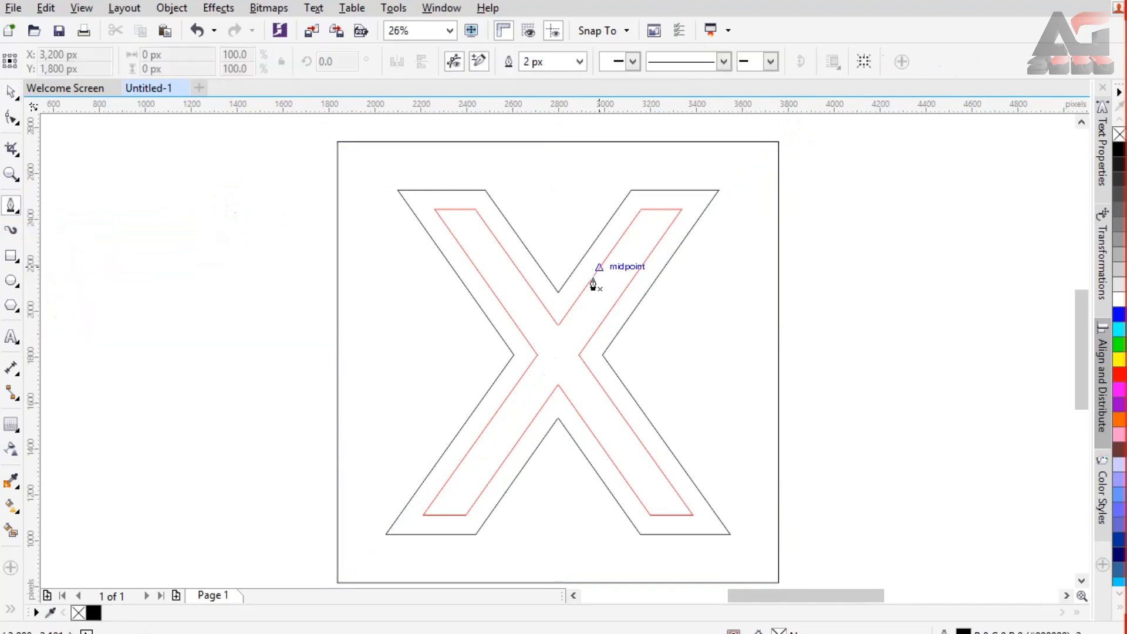
click(582, 292)
double_click(628, 229)
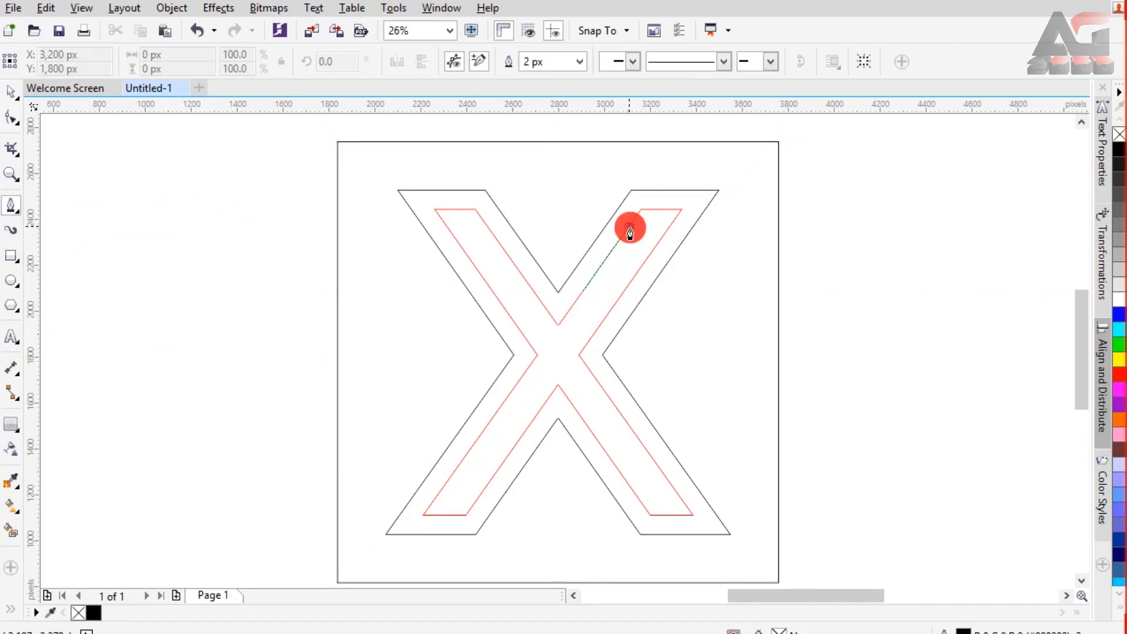
click(602, 323)
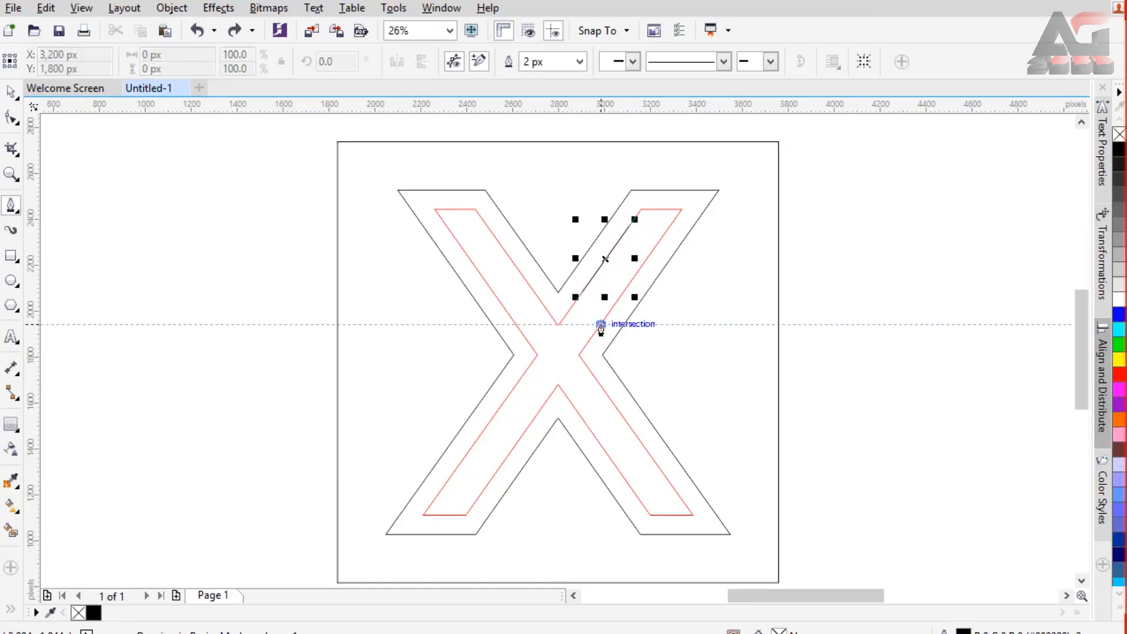
double_click(669, 232)
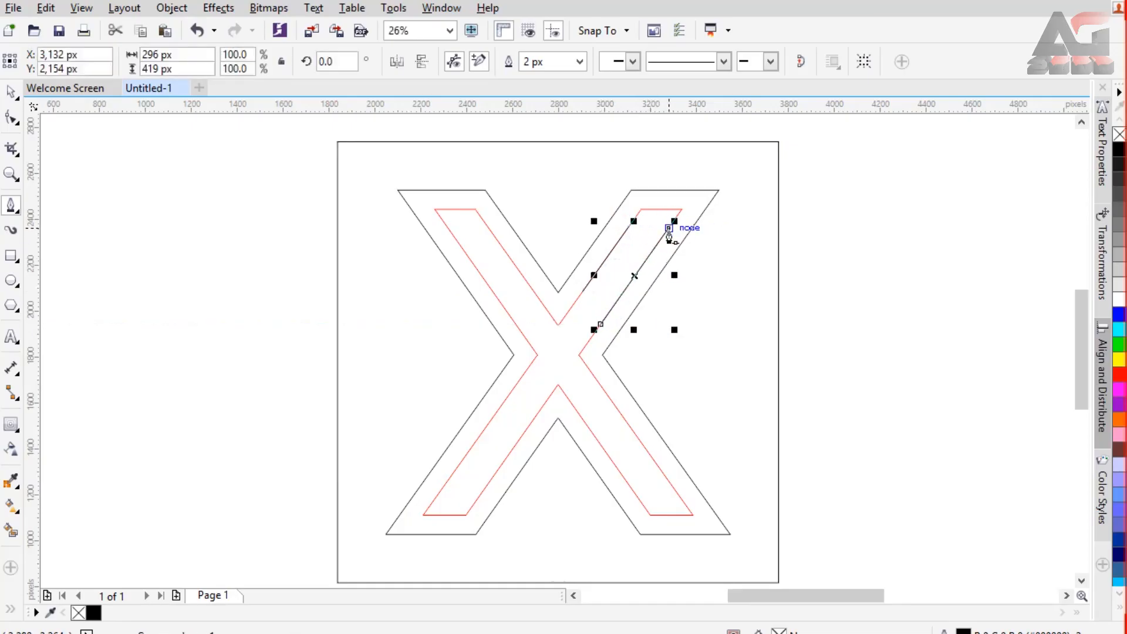
Step: Draw two straight Pen lines along both long contour edges of the X's lower-left arm, the inner one about 245 by 348 px
click(440, 491)
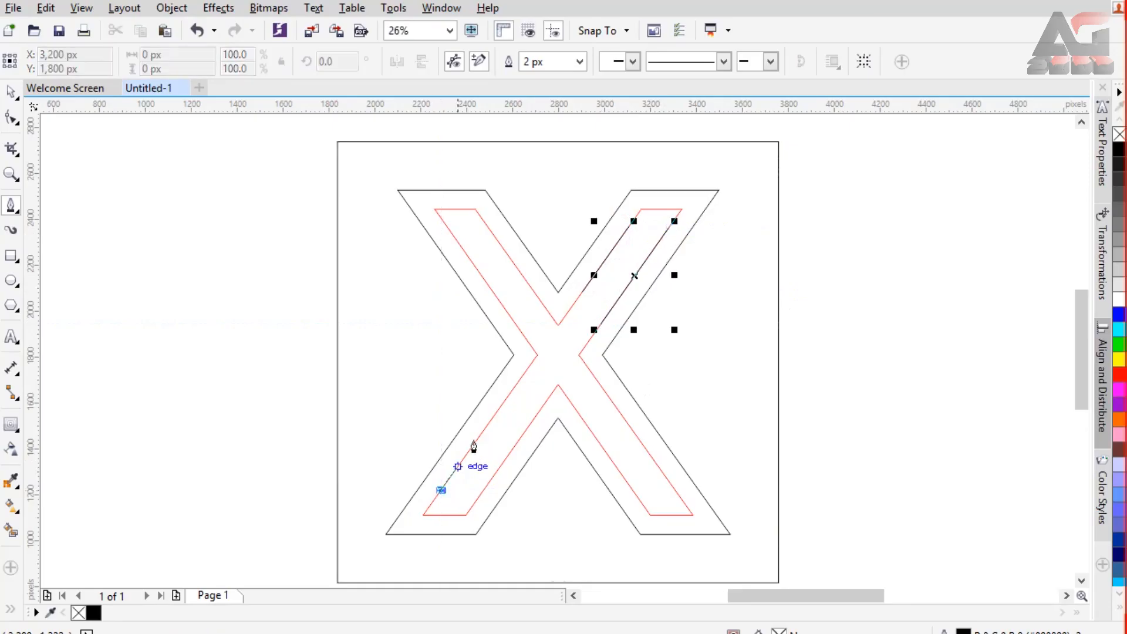
double_click(505, 401)
click(474, 504)
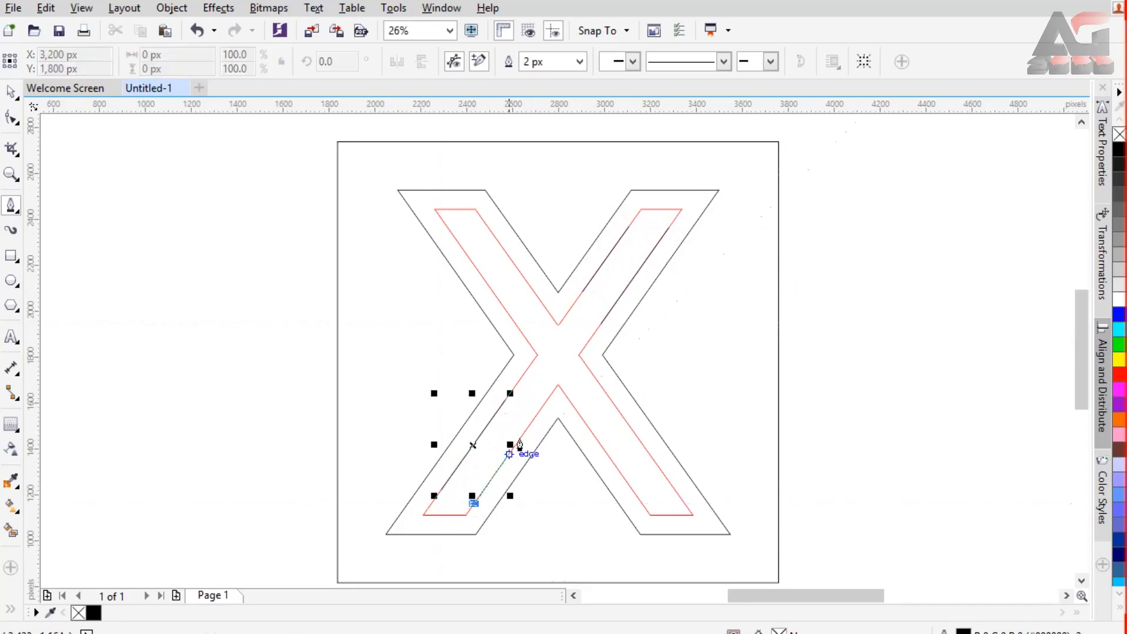
double_click(530, 424)
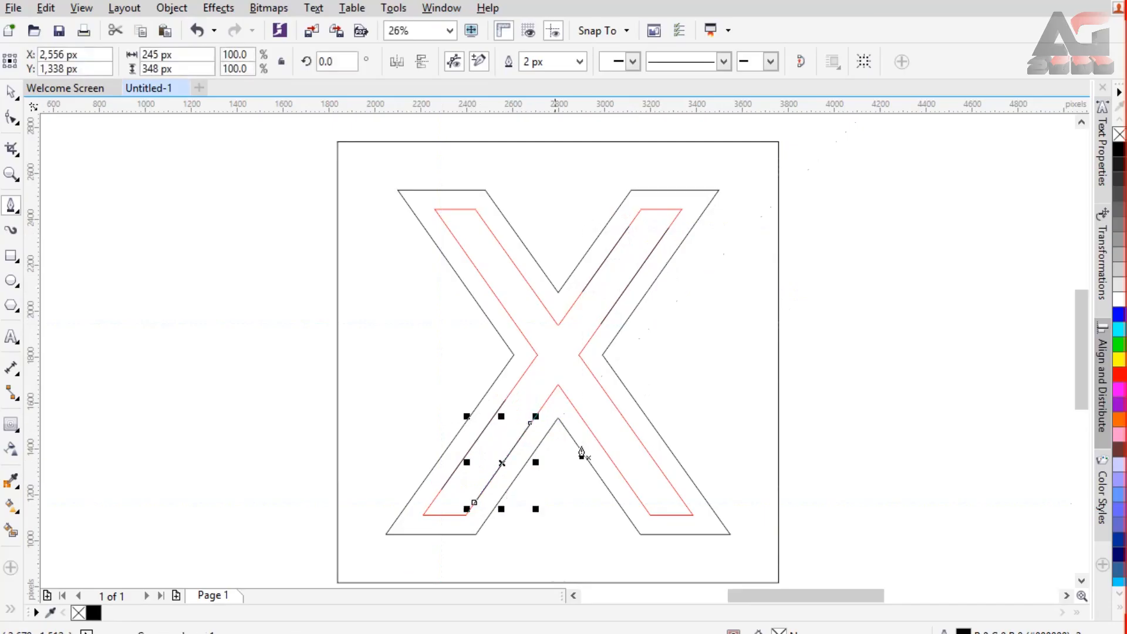
Step: Stretch both upper-right lines outward past the X's top edge, the outer one beyond the square to about 640 by 907 px
click(9, 91)
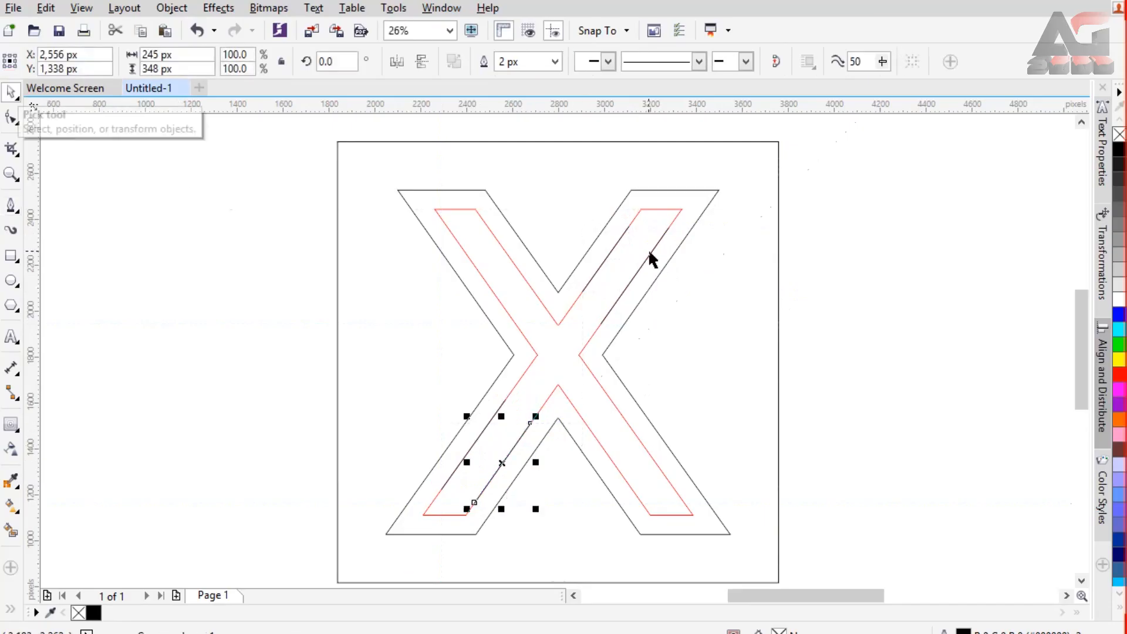
click(615, 241)
drag(635, 218, 698, 156)
click(658, 244)
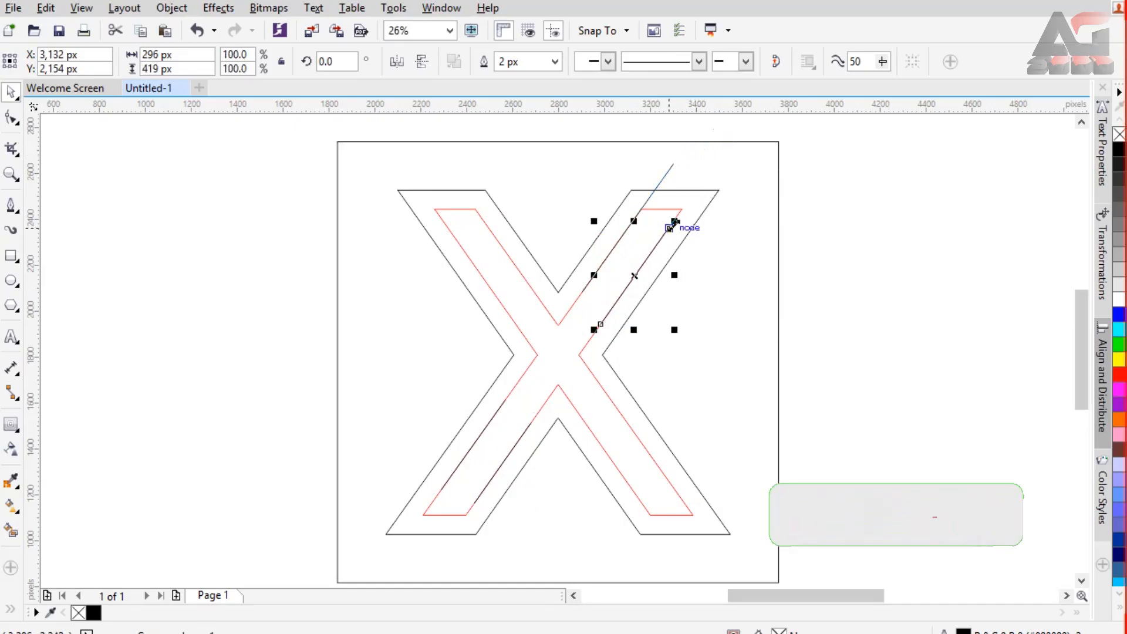
drag(671, 221, 755, 152)
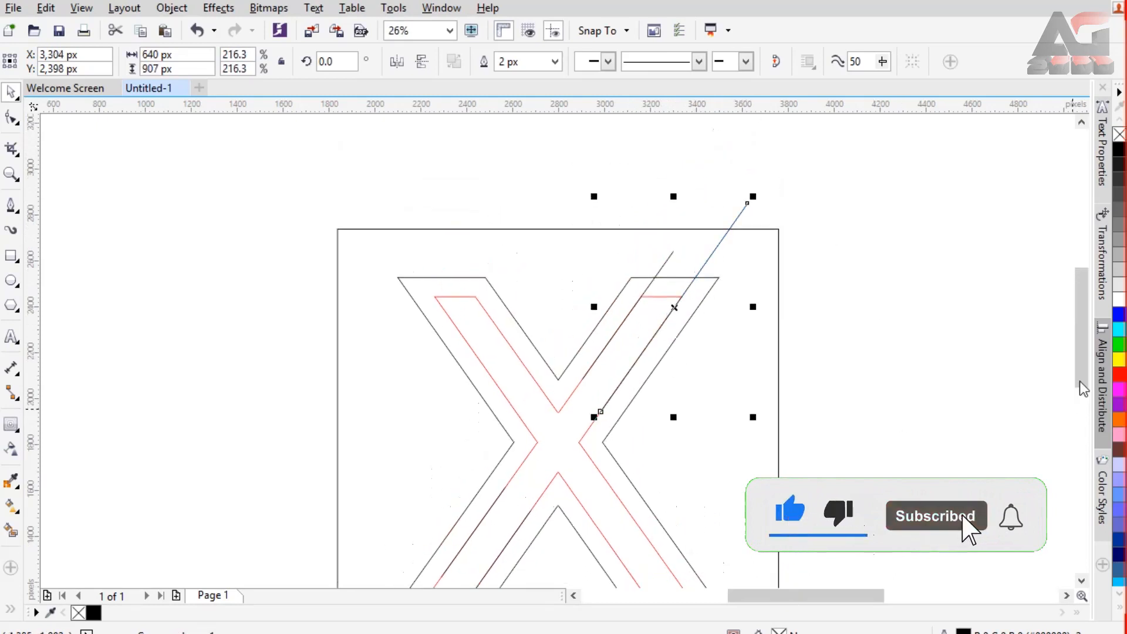
Step: Stretch both lower-left lines outward past the X's bottom edge, the outer one beyond the square to about 646 by 906 px
drag(1082, 368, 1083, 429)
key(ctrl+z)
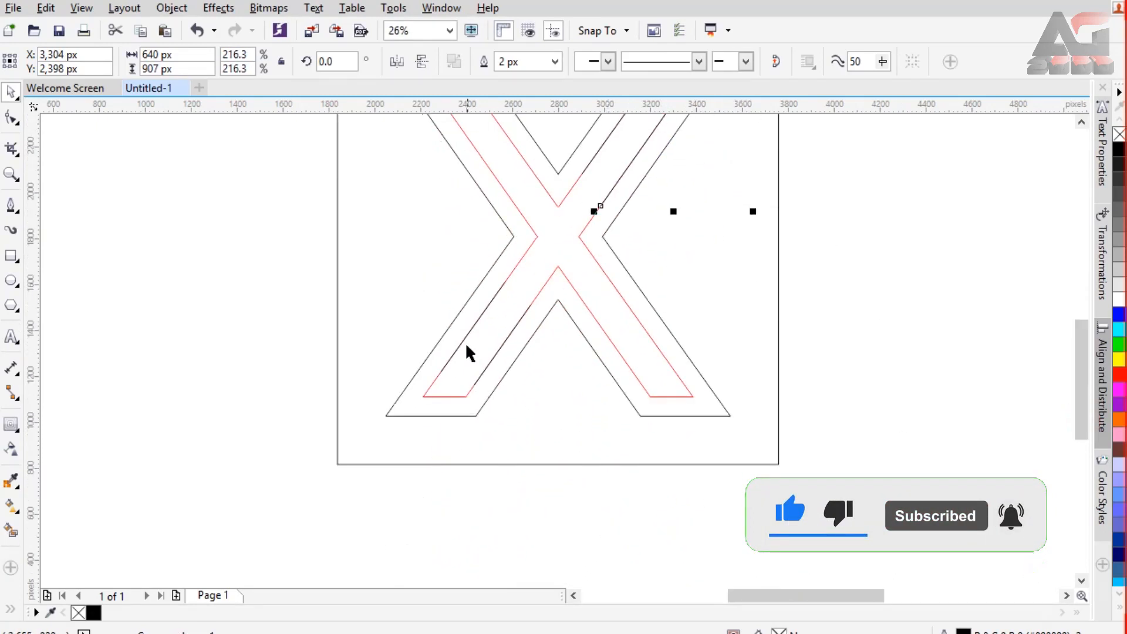
click(443, 373)
drag(435, 376, 306, 490)
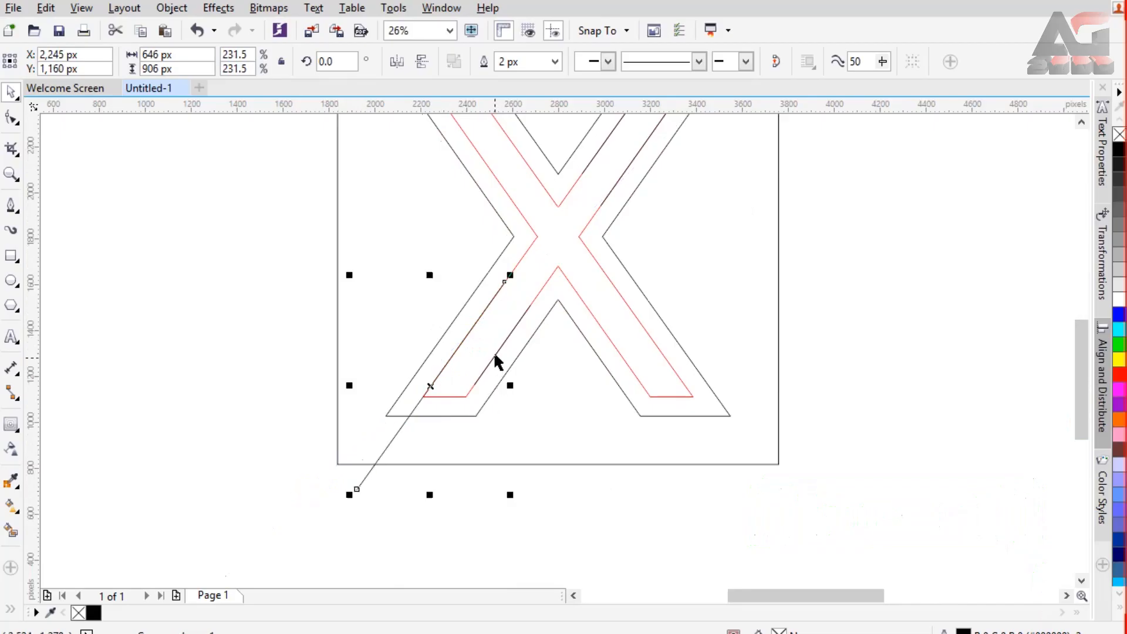
click(494, 352)
drag(465, 389, 398, 445)
click(933, 310)
drag(1080, 365, 1083, 354)
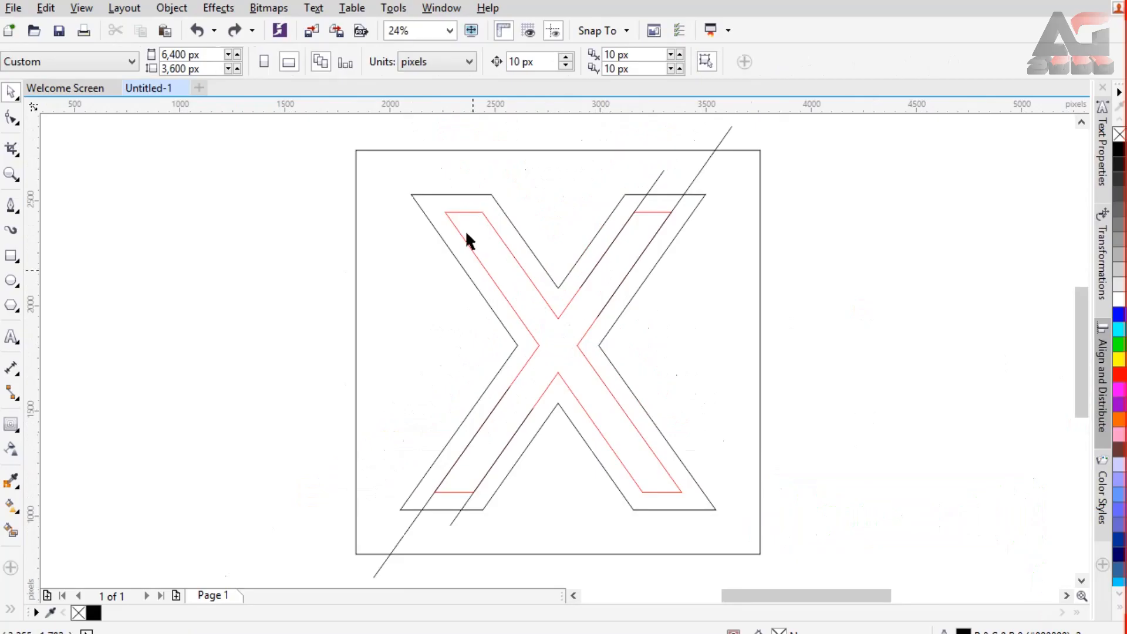
Step: Convert the outlined X text to curves
click(660, 257)
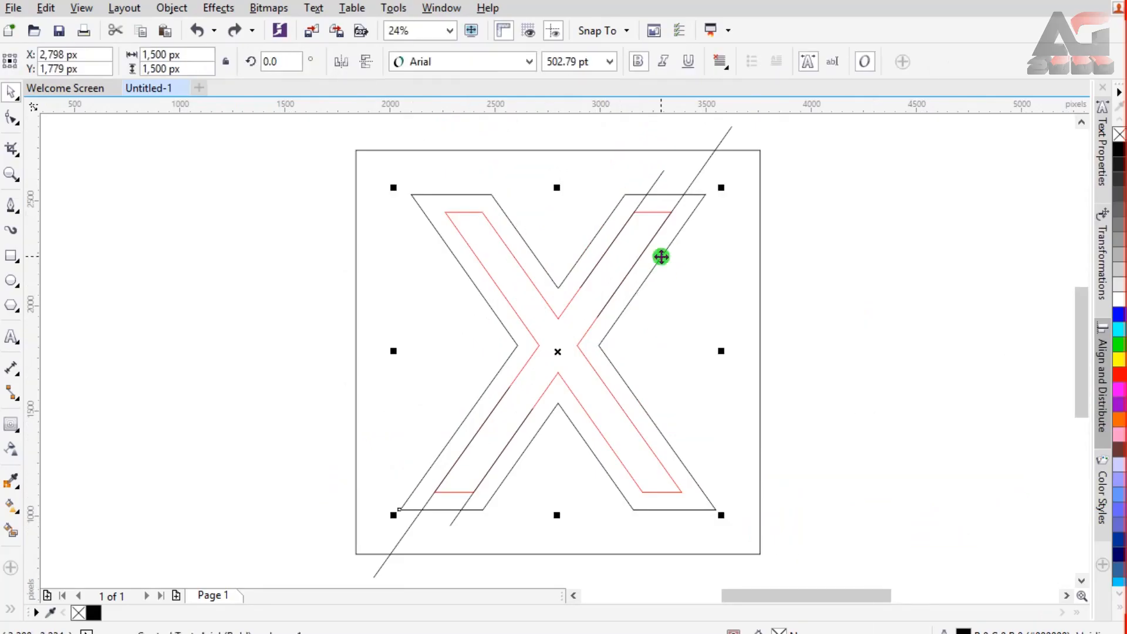
right_click(660, 257)
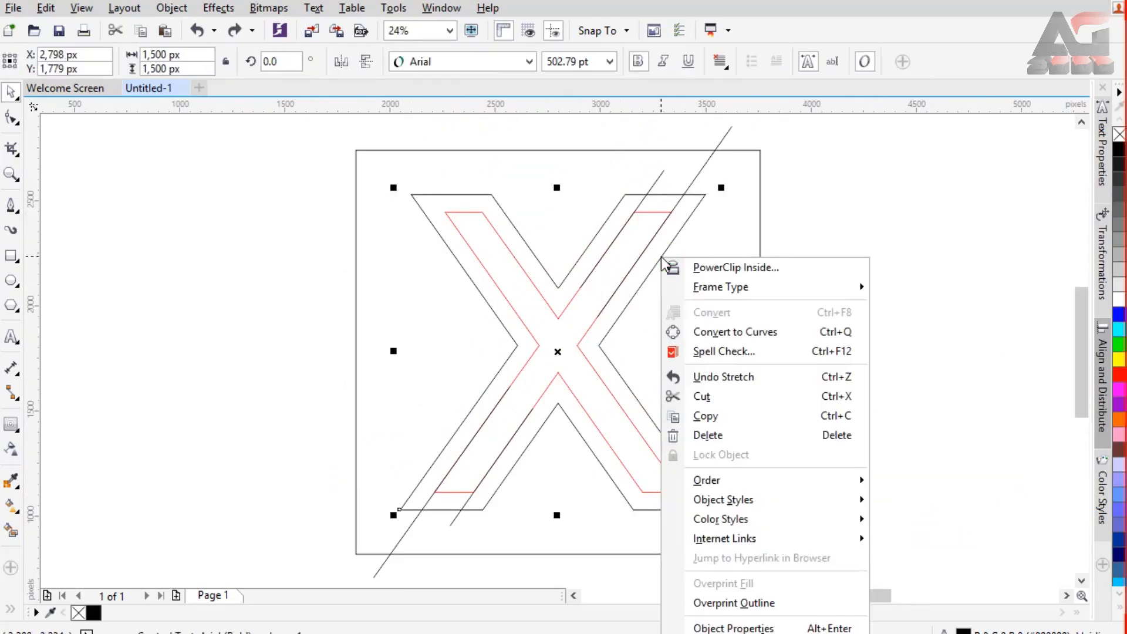
click(710, 331)
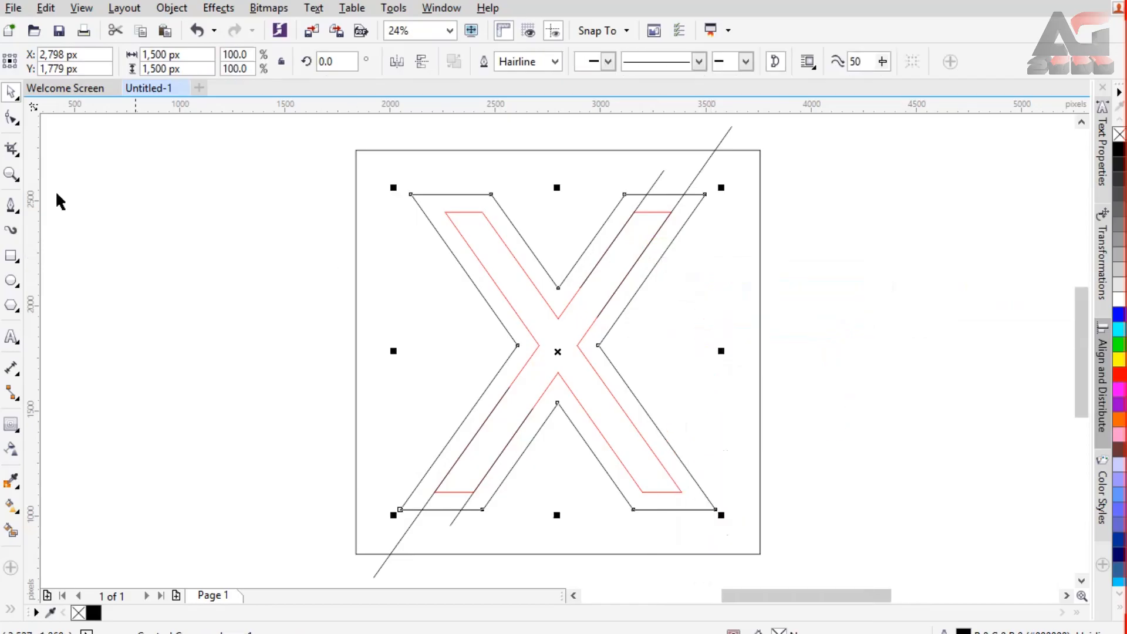
Step: Draw two Pen lines from the X's left and bottom inner corners to the extended lines' crossings below, about 605 by 993 px and 461 by 508 px
click(12, 206)
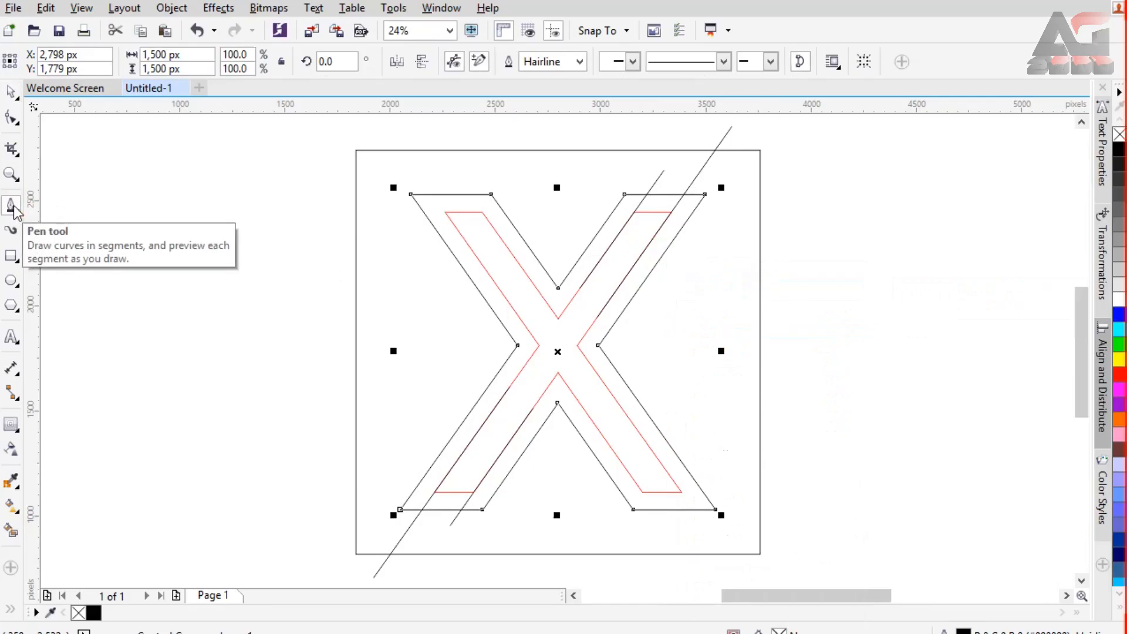
click(518, 347)
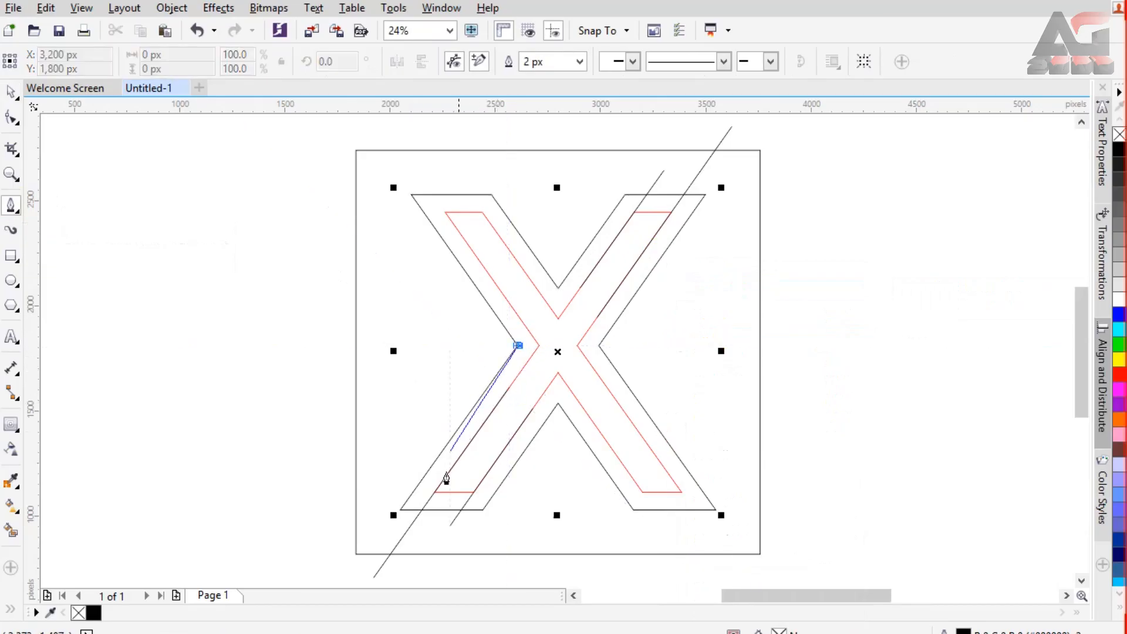
click(390, 554)
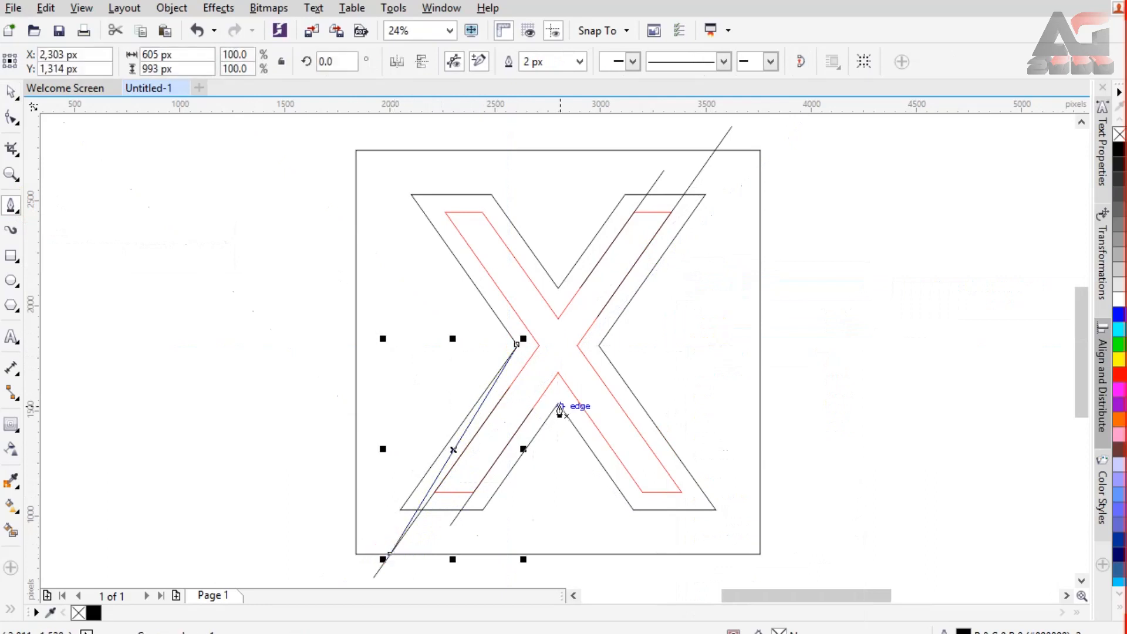
click(557, 407)
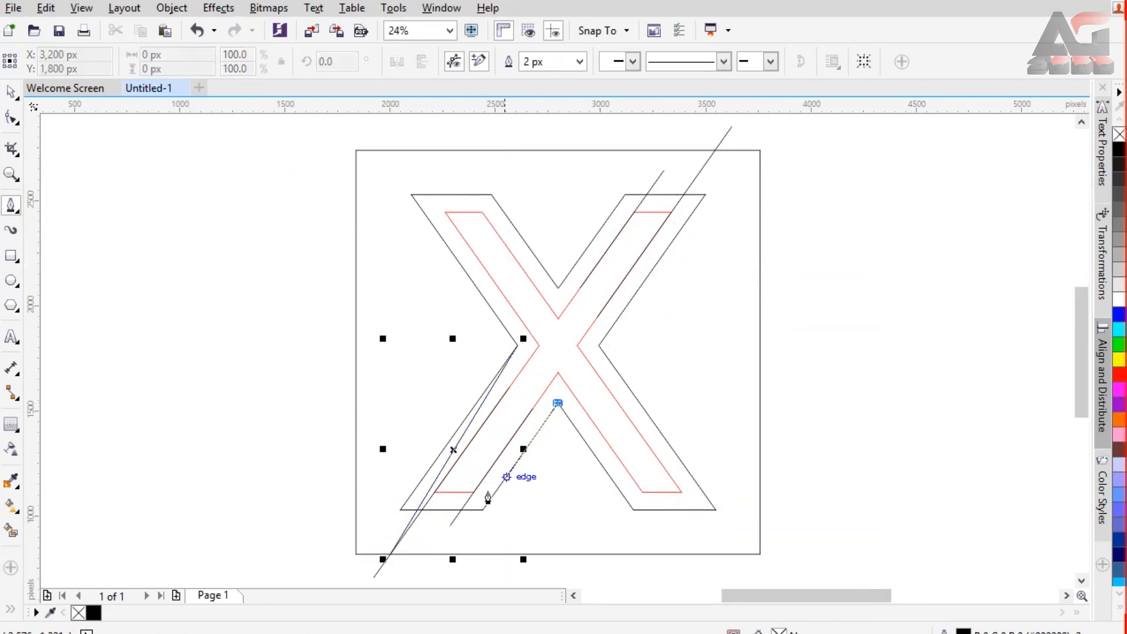
click(461, 511)
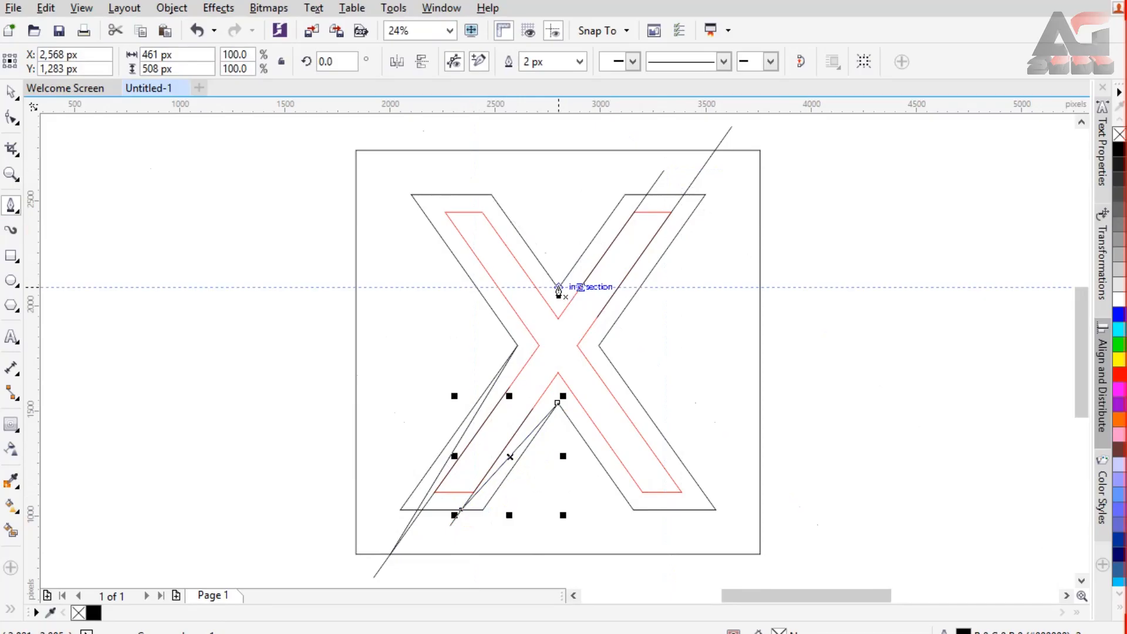
Step: Draw two Pen lines from the X's top and right inner corners to the upper-right crossings, about 419 by 444 px and 553 by 929 px
click(559, 288)
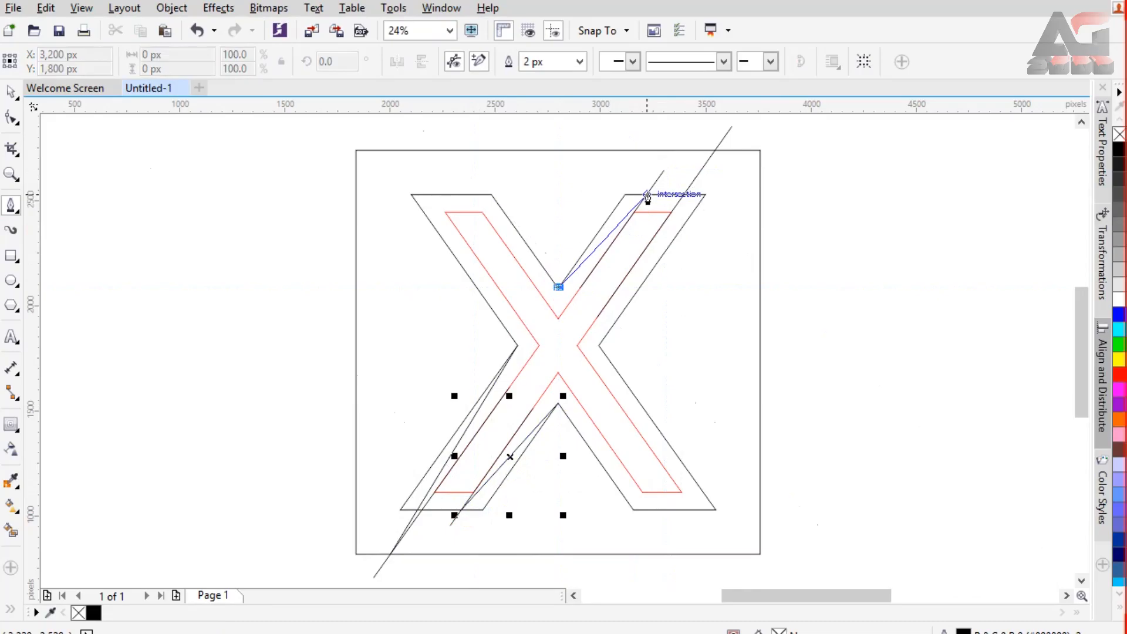
click(647, 197)
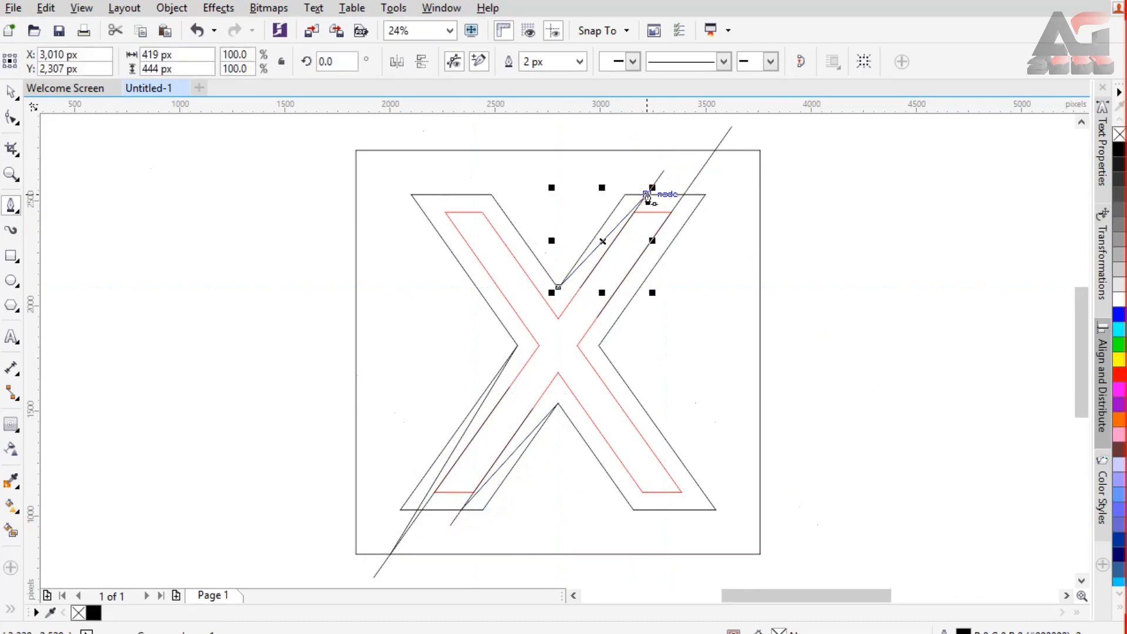
click(599, 345)
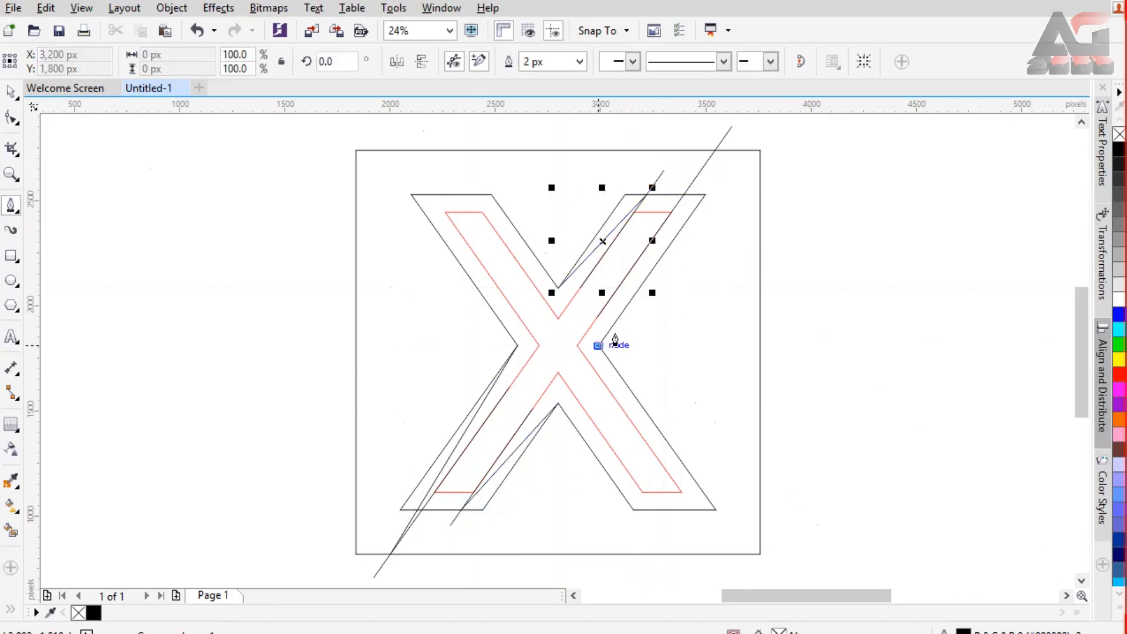
click(715, 152)
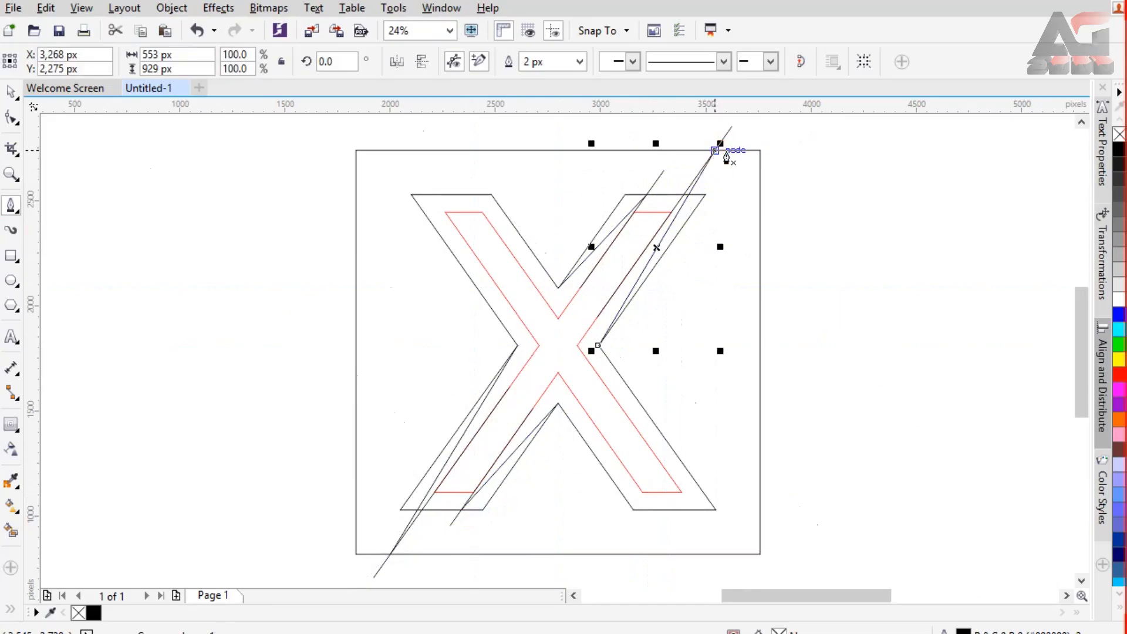
Step: Break the red inside contour apart from the outlined X
click(12, 92)
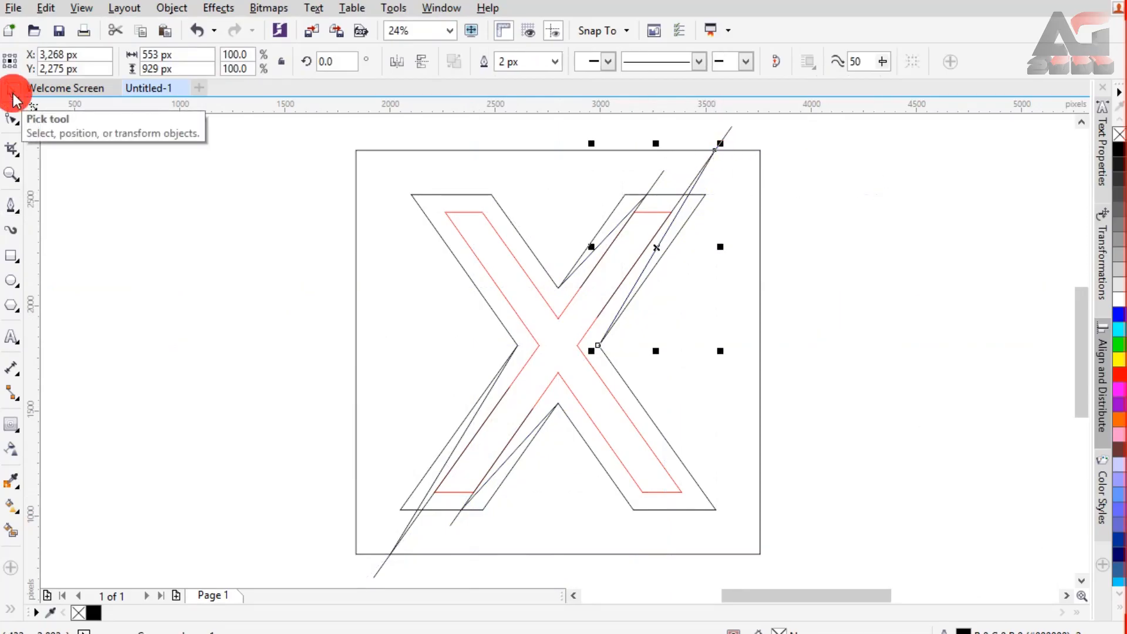
click(521, 238)
click(509, 252)
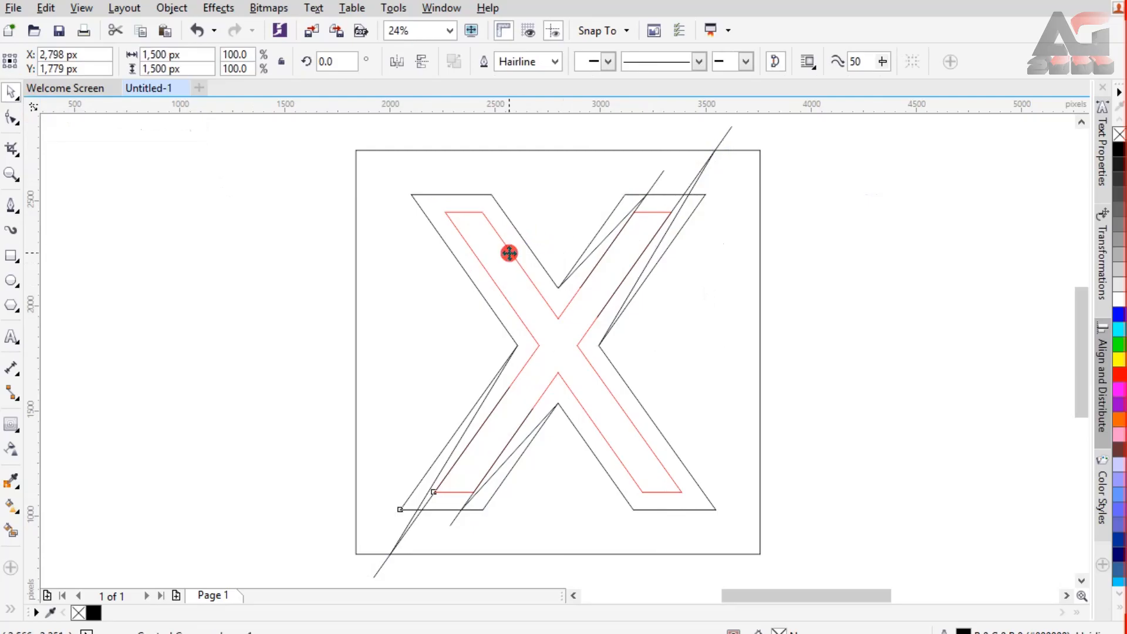
right_click(509, 252)
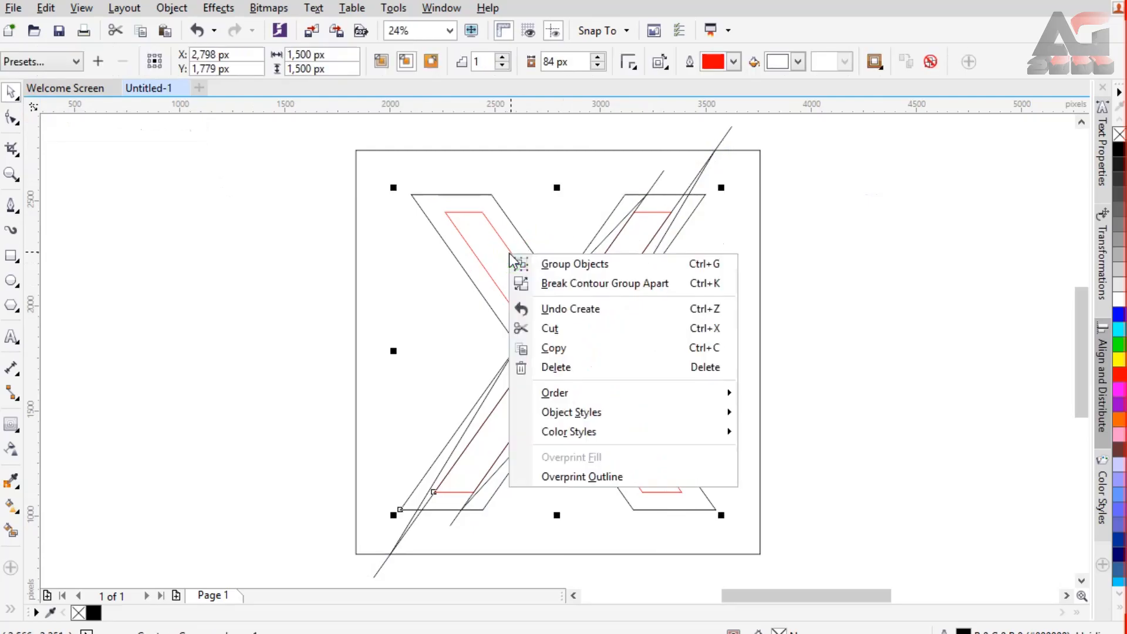
click(569, 285)
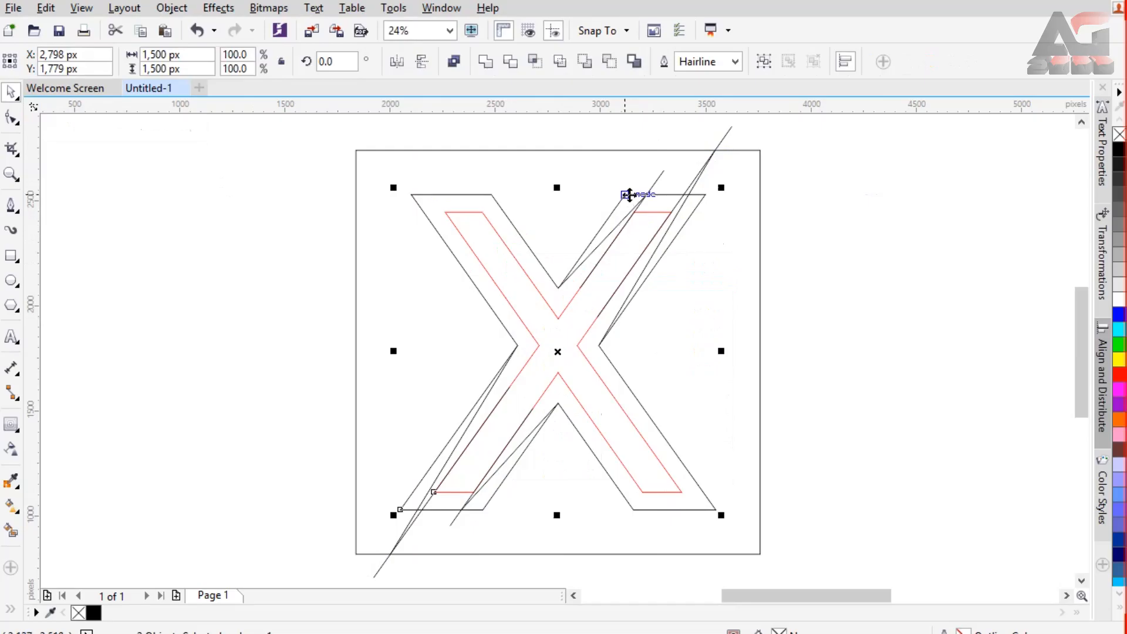
Step: Delete the X outline's short segments between the crossing diagonals on the upper-right arm's top edge and the lower-left arm's bottom edge
click(866, 235)
click(702, 195)
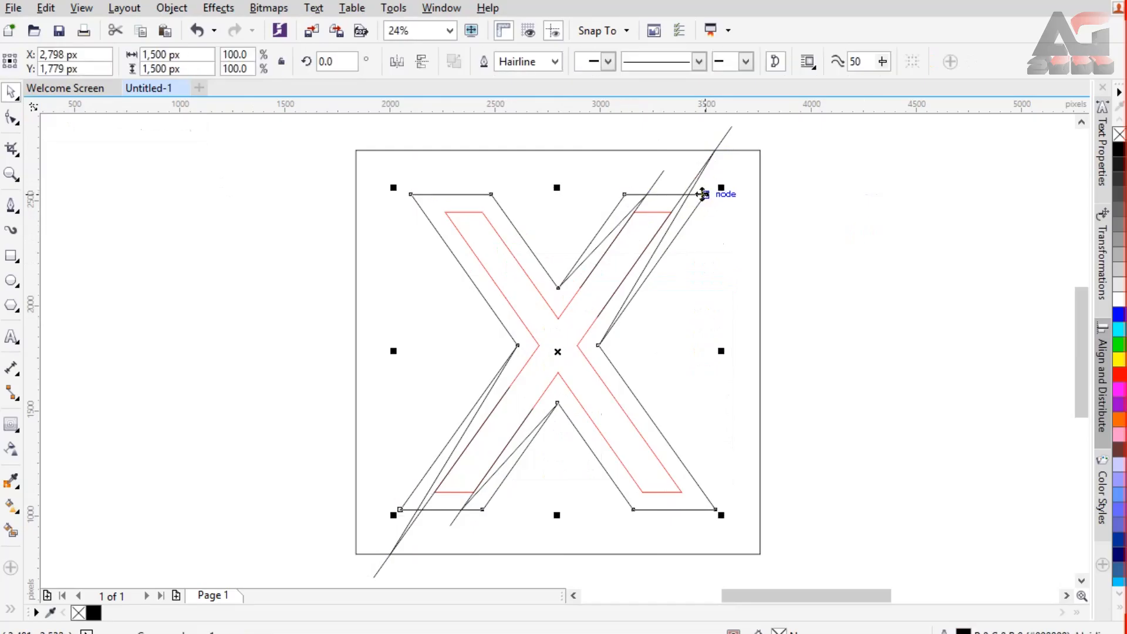
click(13, 151)
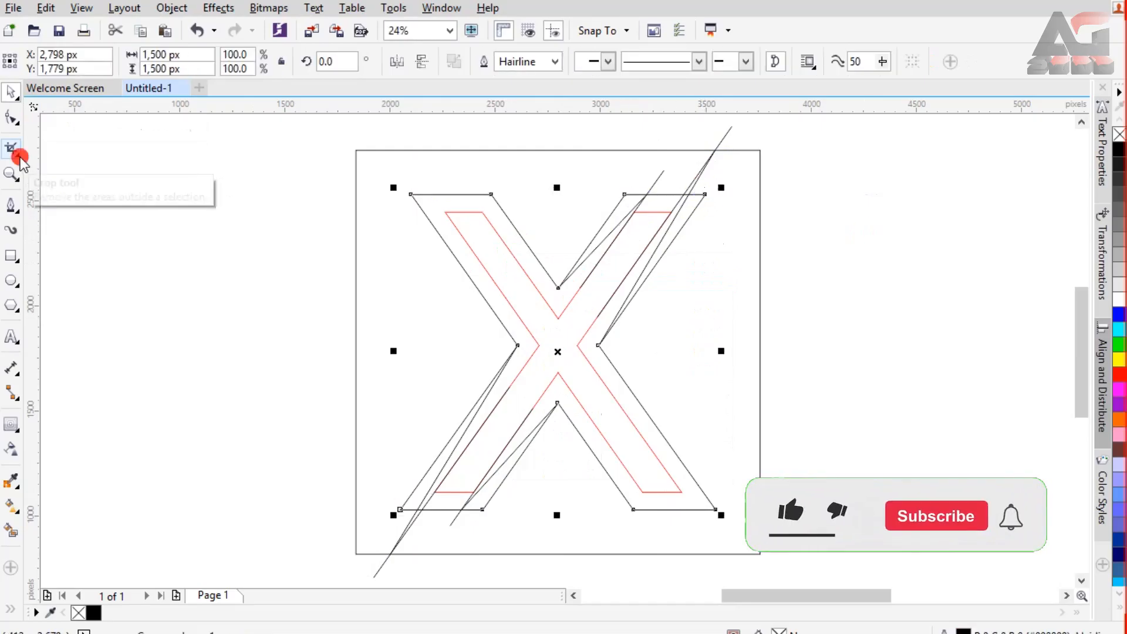
click(132, 187)
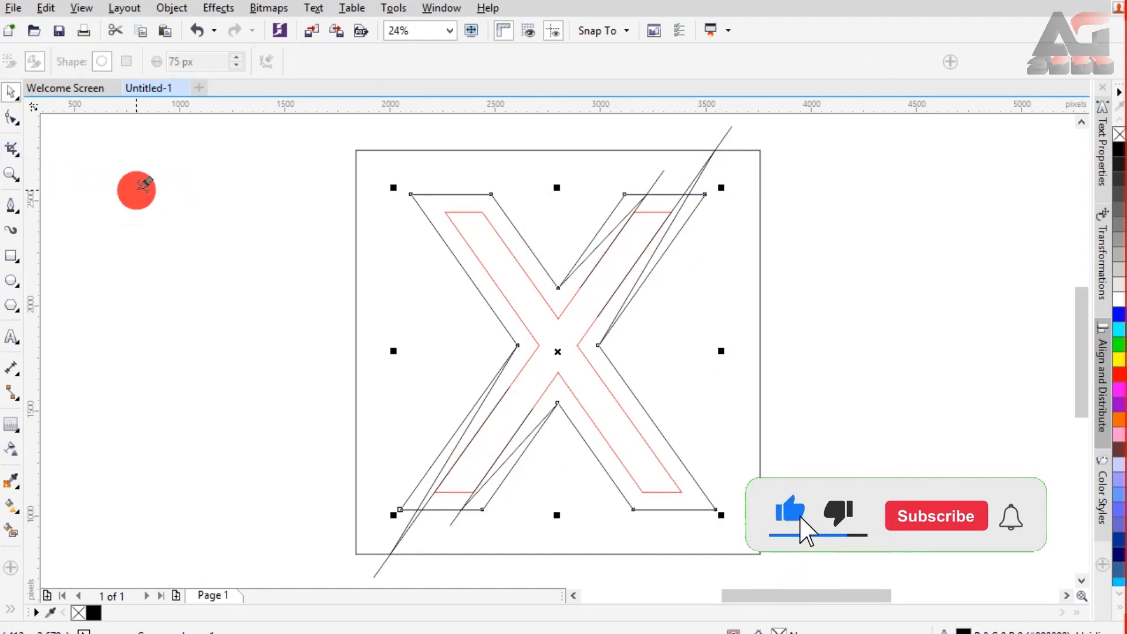
scroll(687, 178, up, 2)
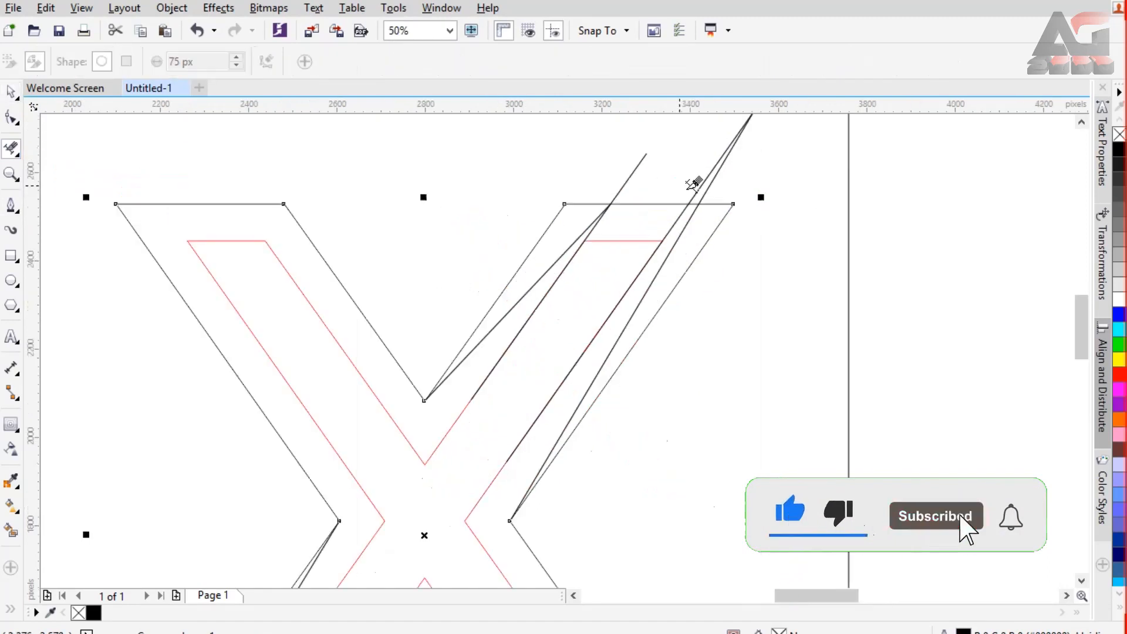
click(700, 211)
scroll(702, 183, down, 2)
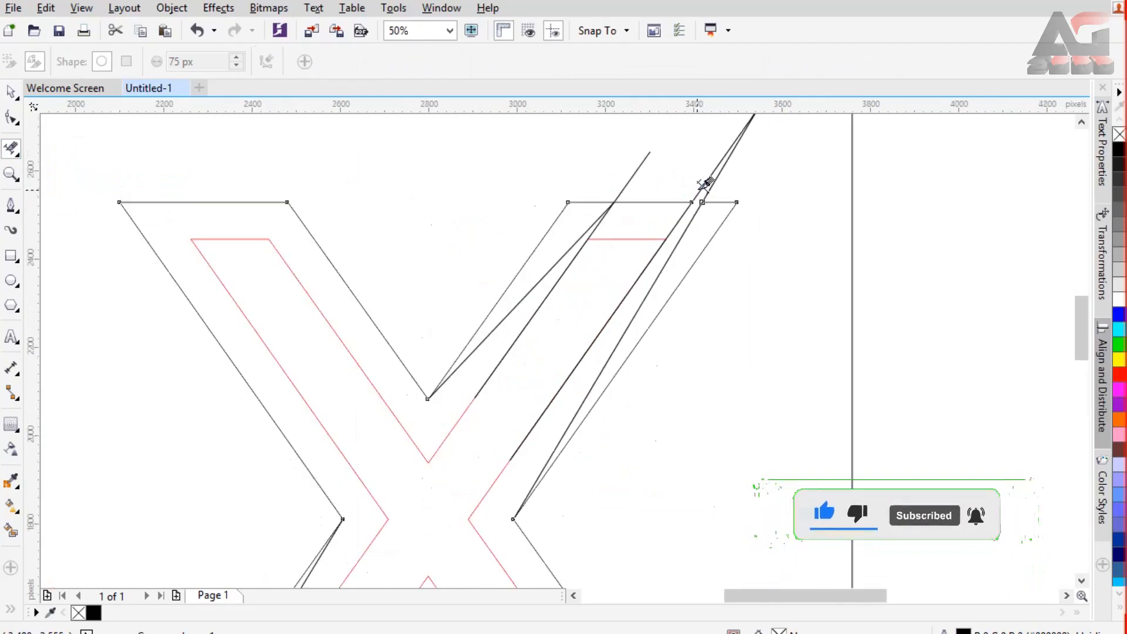
scroll(412, 517, up, 2)
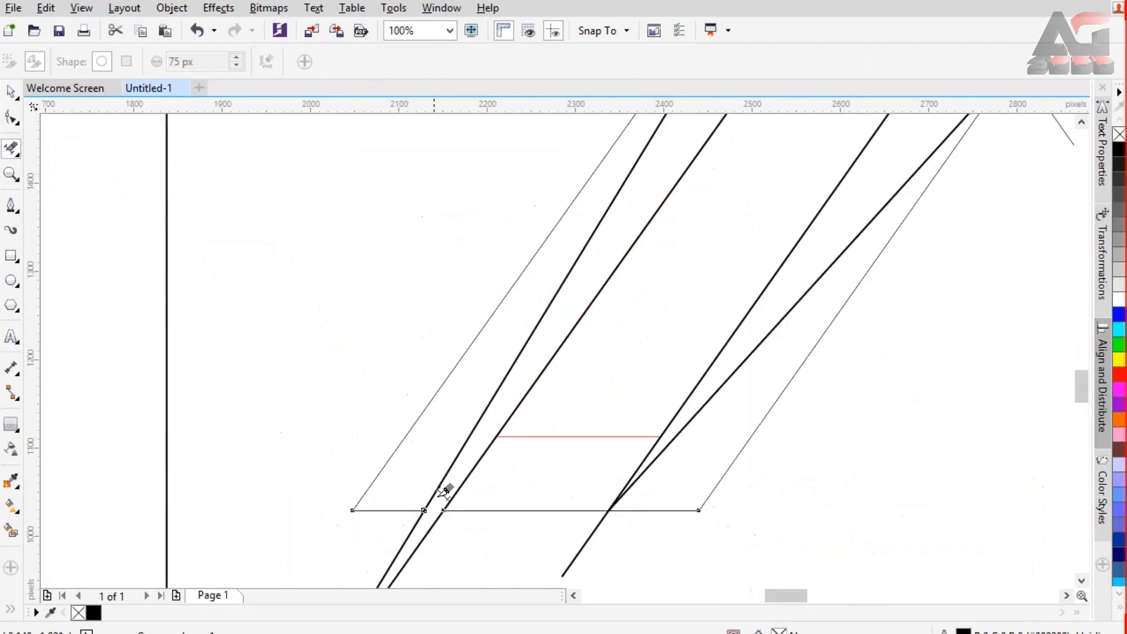
click(450, 32)
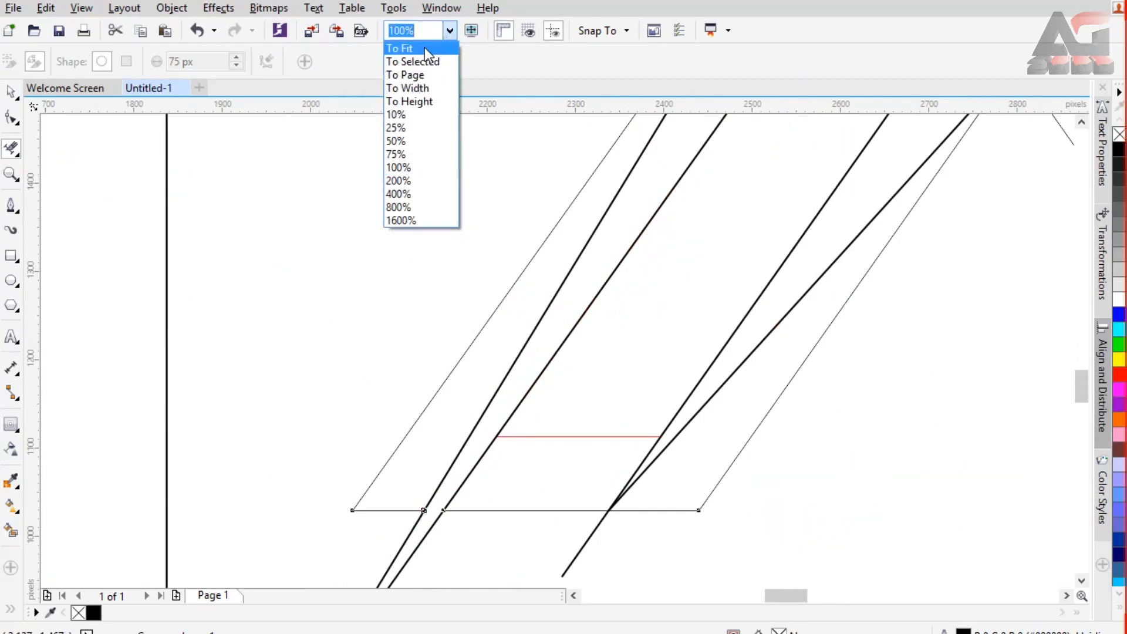
click(424, 48)
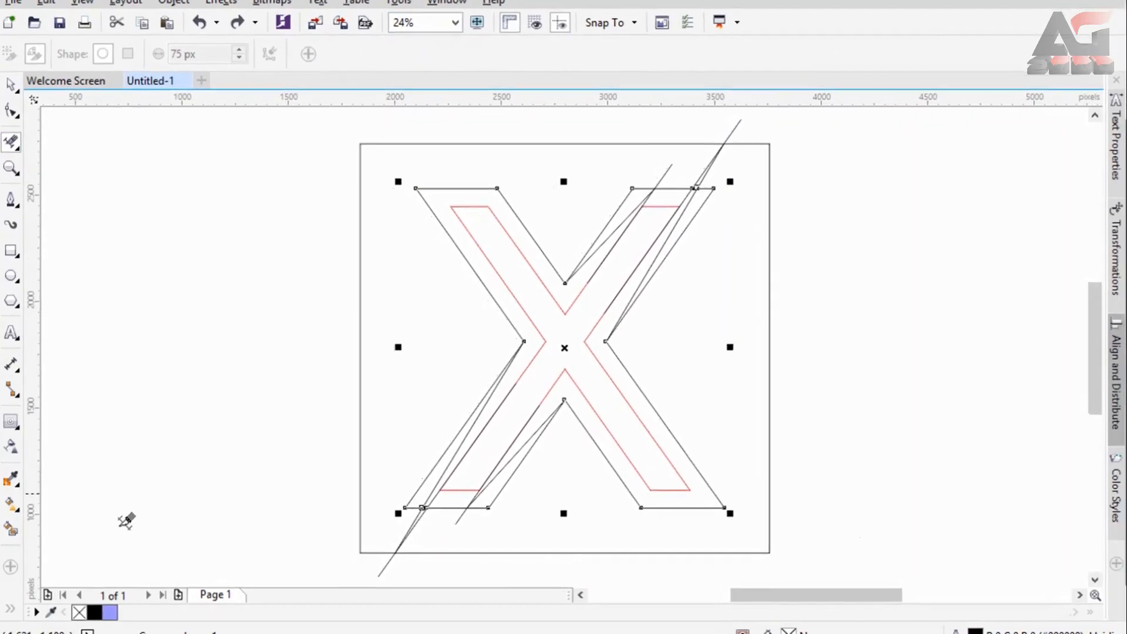
Step: Smart Fill the upper-left and lower-right bands between the outline and contour with light violet and a 2 px black outline
click(10, 530)
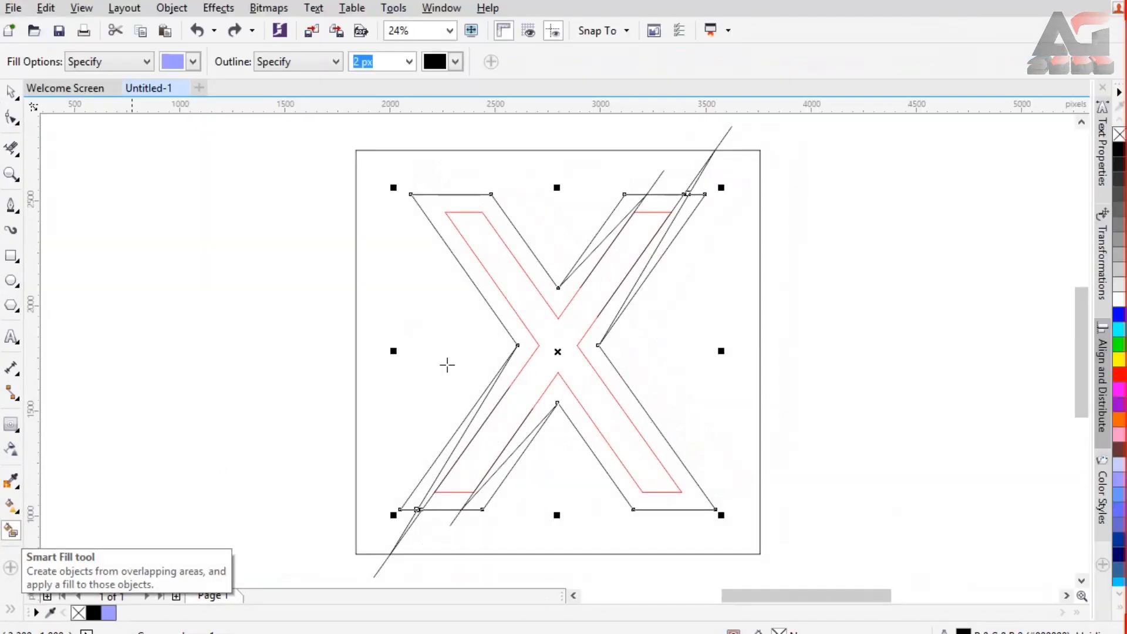
click(442, 217)
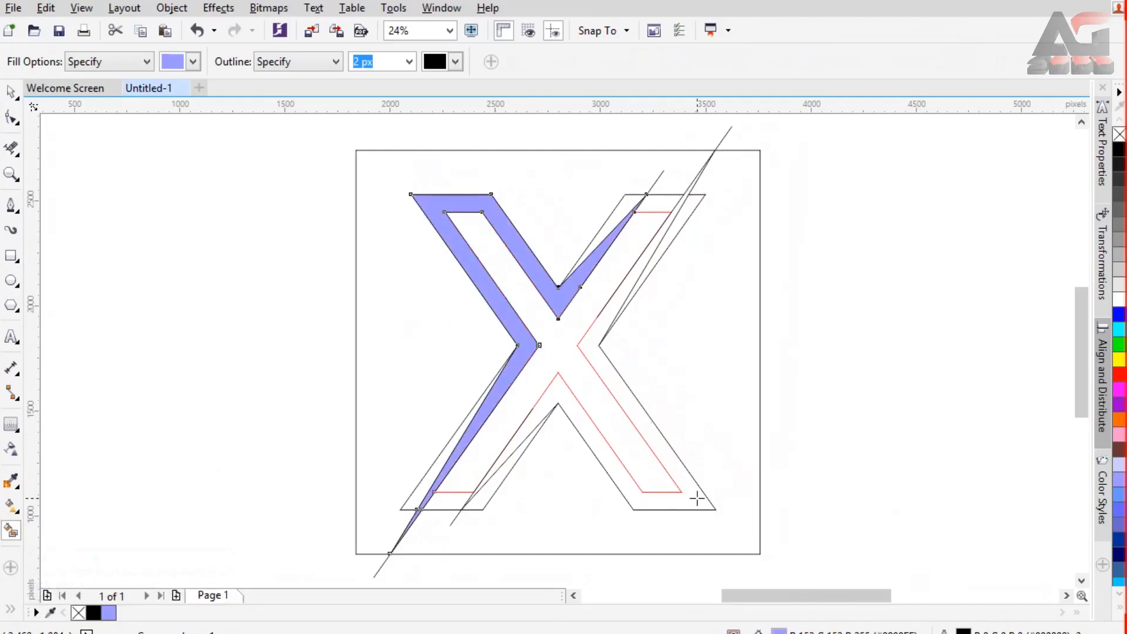
click(697, 498)
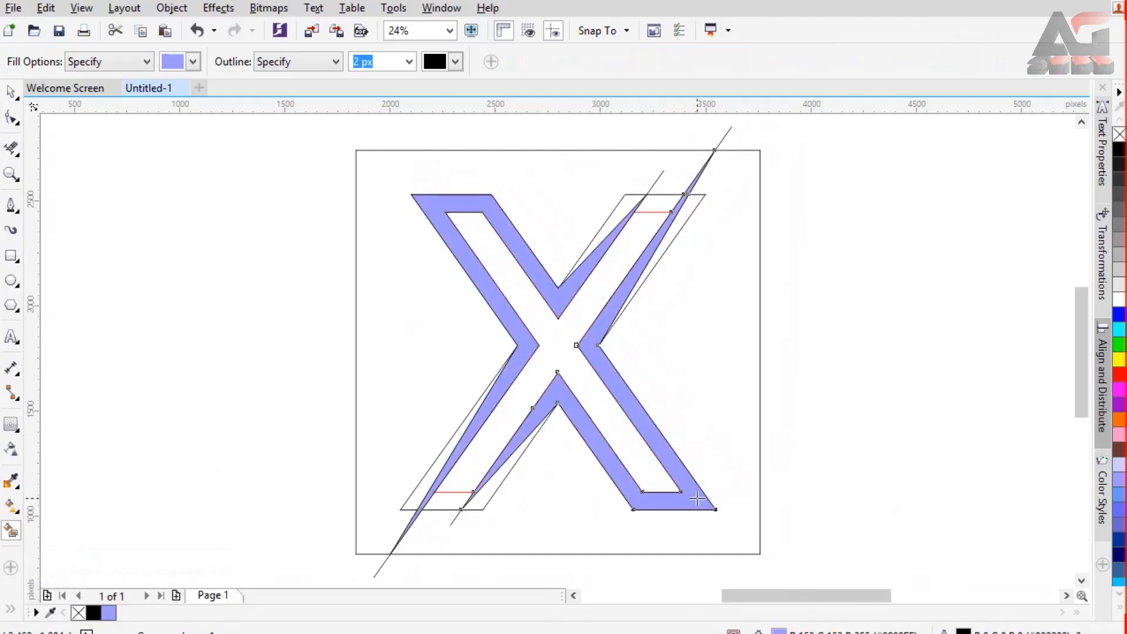
Step: Select both violet bands together and move them clear of the construction drawing, to its right
click(11, 92)
click(443, 206)
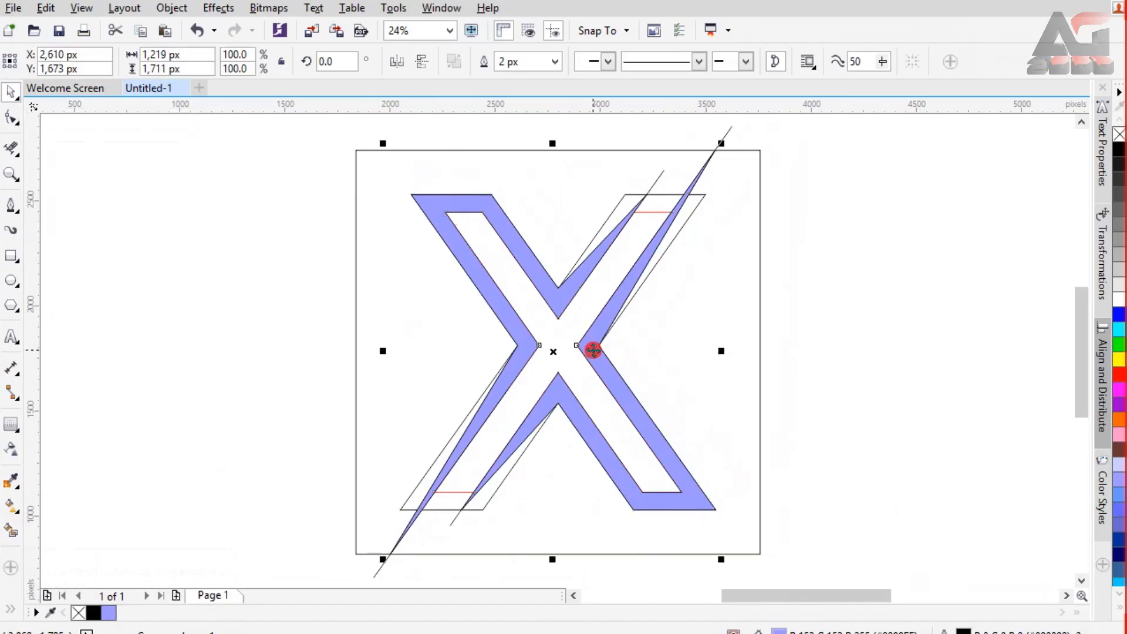
shift+click(593, 347)
drag(549, 303, 840, 299)
Step: Delete the leftover square, X outline, contour and construction lines
click(591, 238)
scroll(177, 164, down, 3)
drag(156, 131, 392, 385)
key(Delete)
Step: Move the two violet bands back onto the page and enlarge them together to about 125.9%
drag(357, 126, 607, 399)
drag(523, 282, 247, 226)
drag(307, 288, 351, 332)
click(450, 31)
click(427, 49)
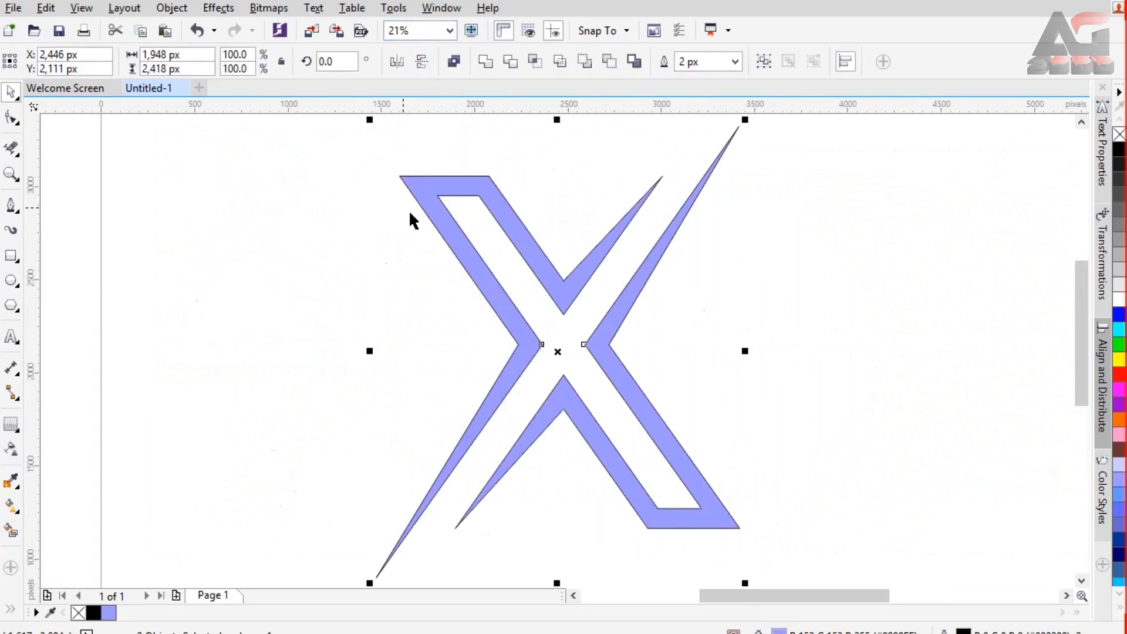
Step: Fill the upper-left half of the X with red and the lower-right half with black
click(312, 222)
click(433, 194)
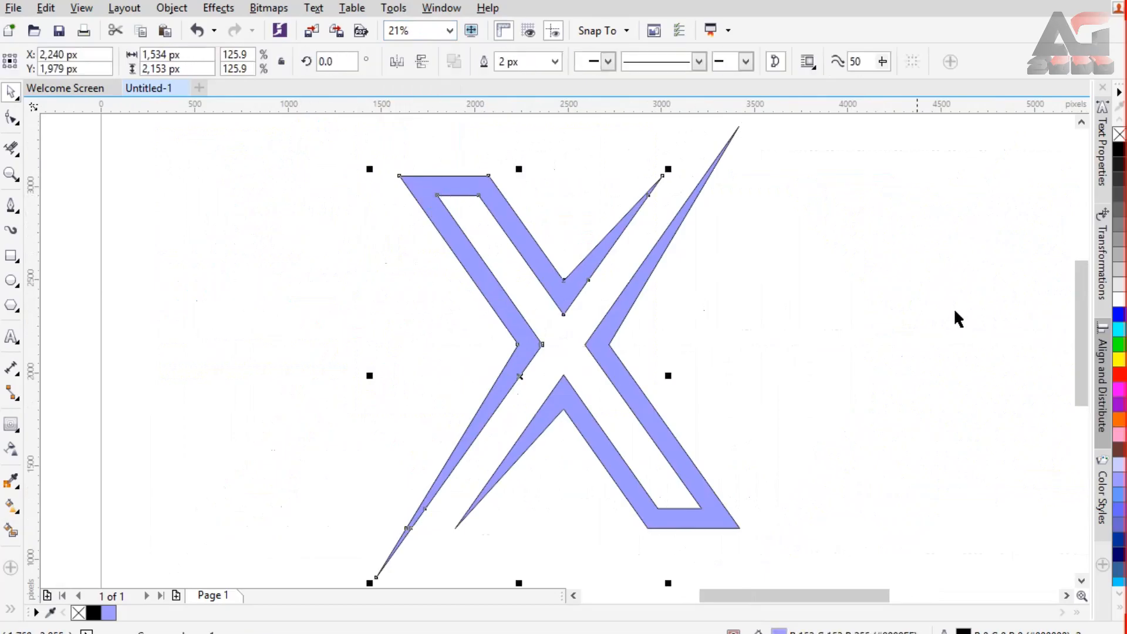
click(1118, 376)
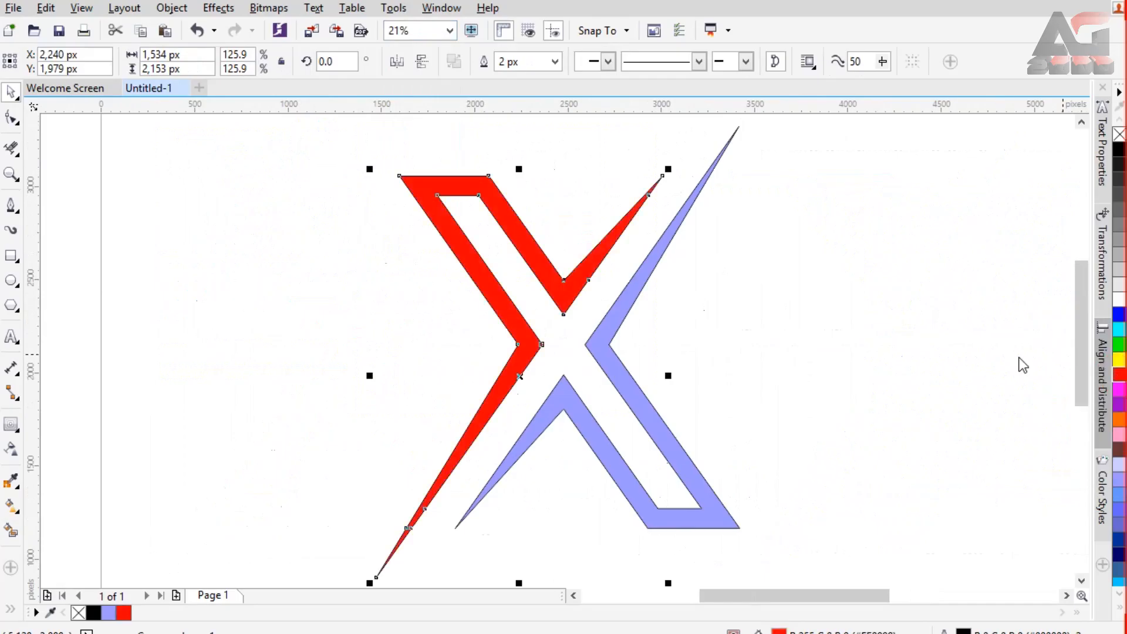
click(647, 276)
click(1118, 151)
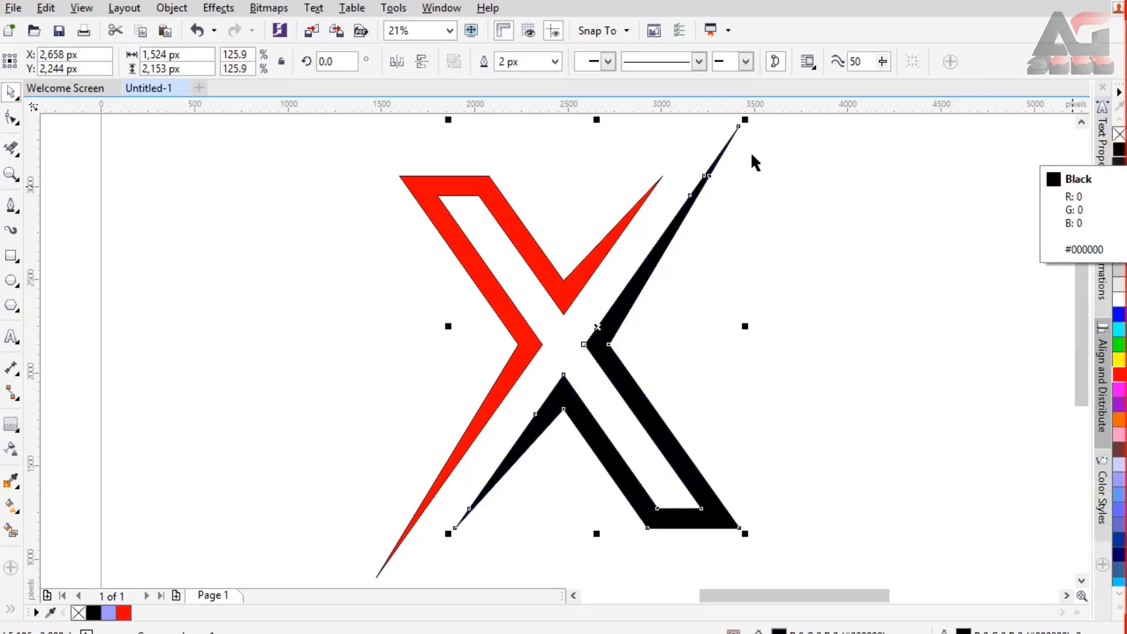
Step: Group the red and black halves and remove their outline
scroll(419, 157, down, 2)
mouse_move(358, 123)
mouse_down()
mouse_move(693, 349)
mouse_move(675, 393)
mouse_up()
scroll(489, 235, up, 2)
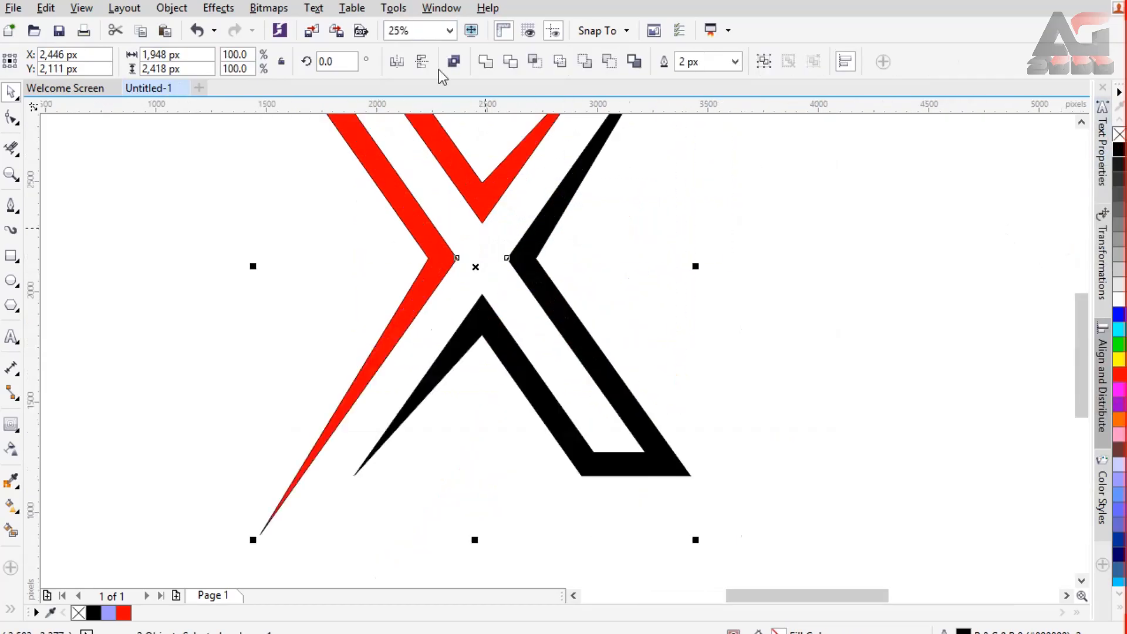
click(450, 31)
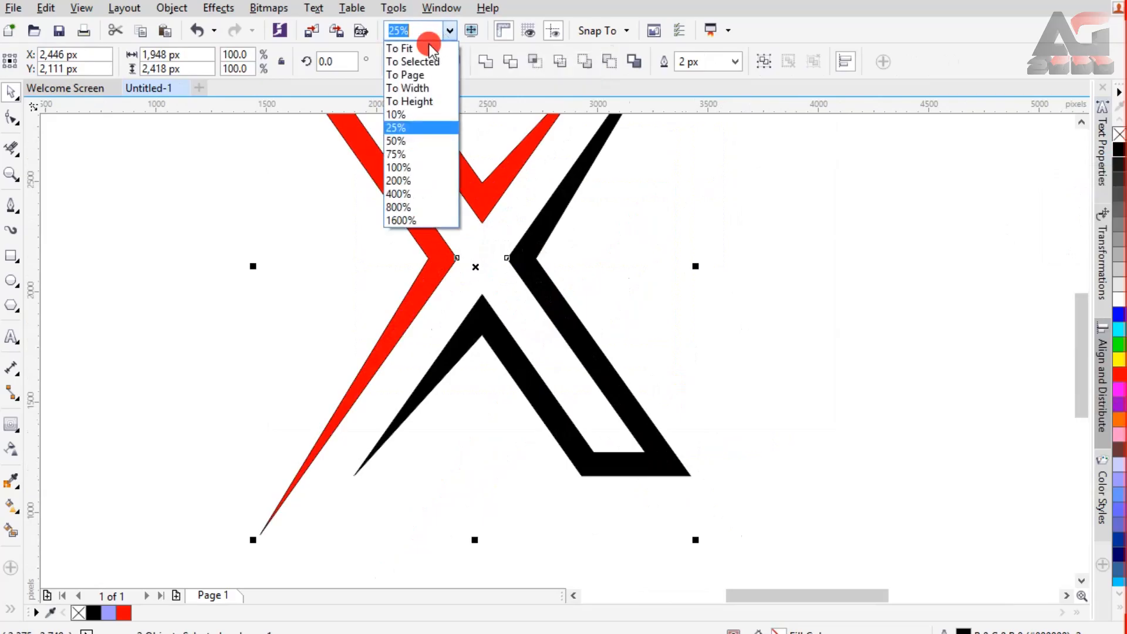
click(428, 47)
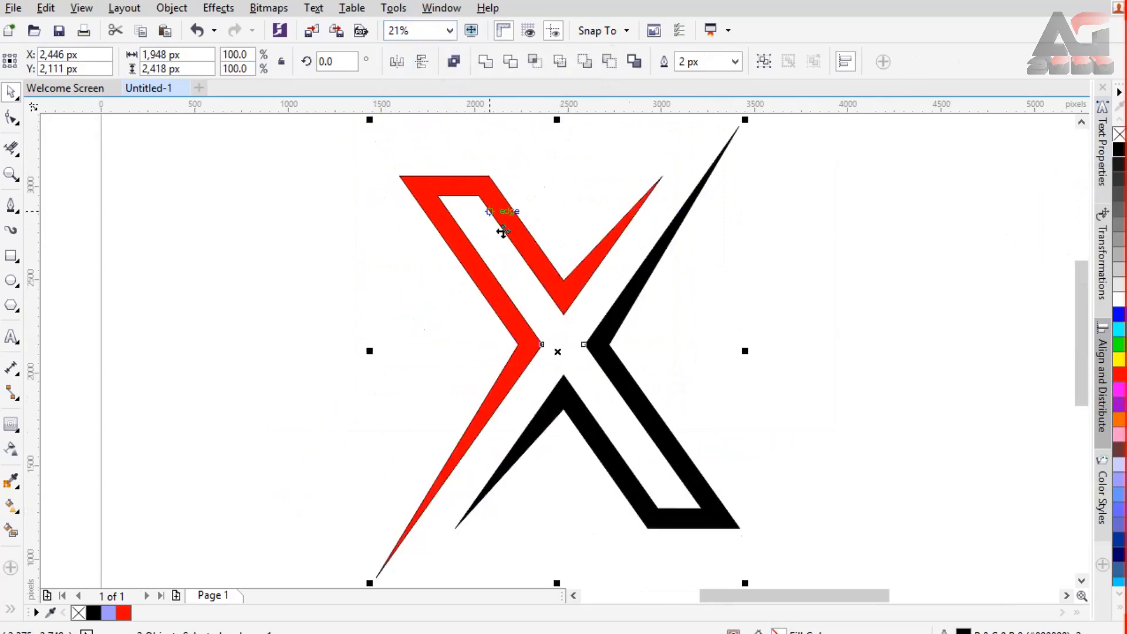
right_click(514, 235)
click(558, 329)
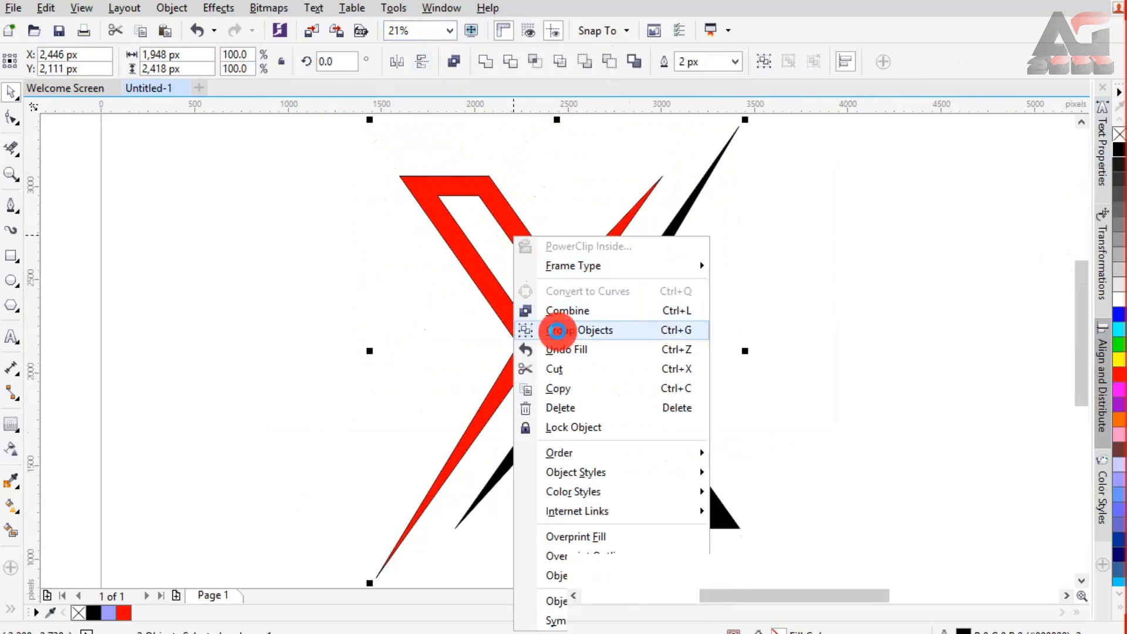
right_click(1119, 135)
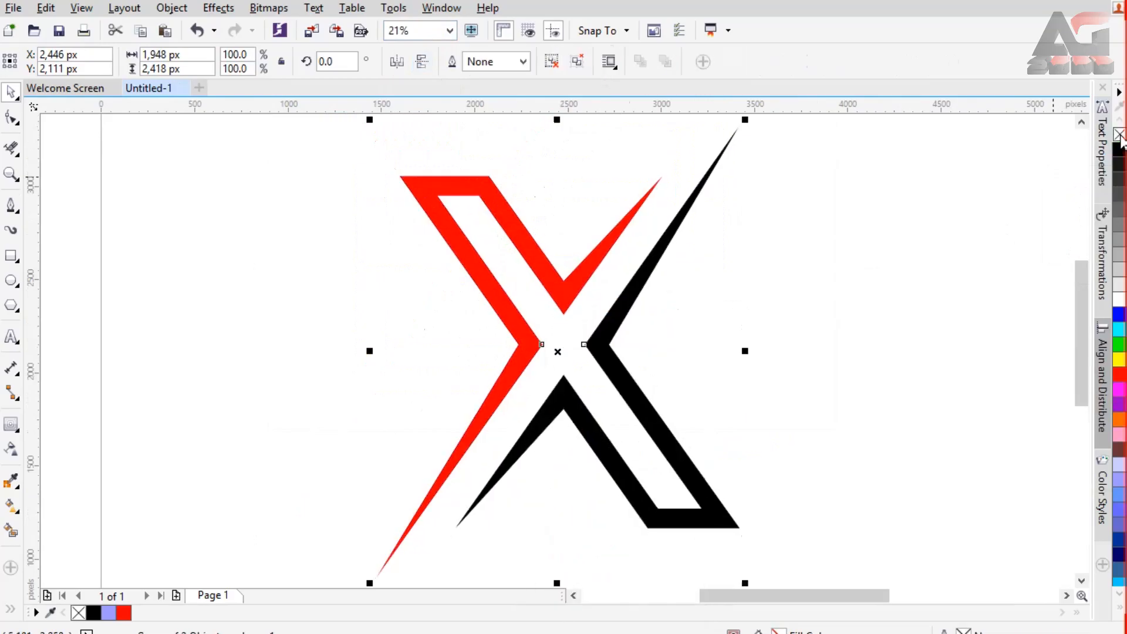
click(887, 329)
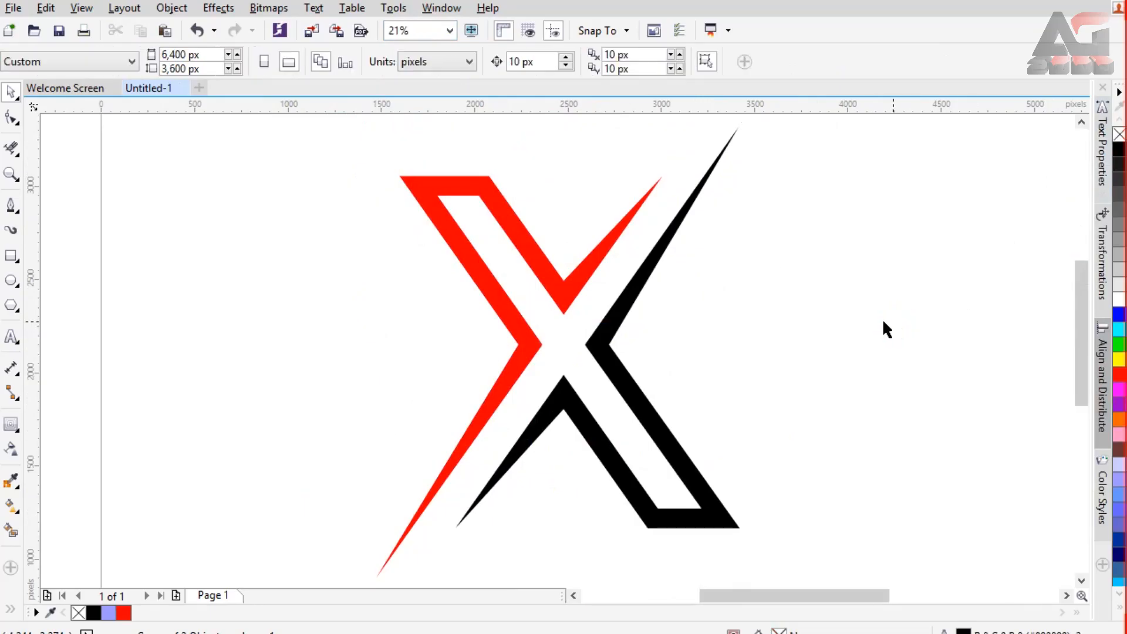
Step: Export the X logo as a transparent PNG at a resolution of 200
click(337, 31)
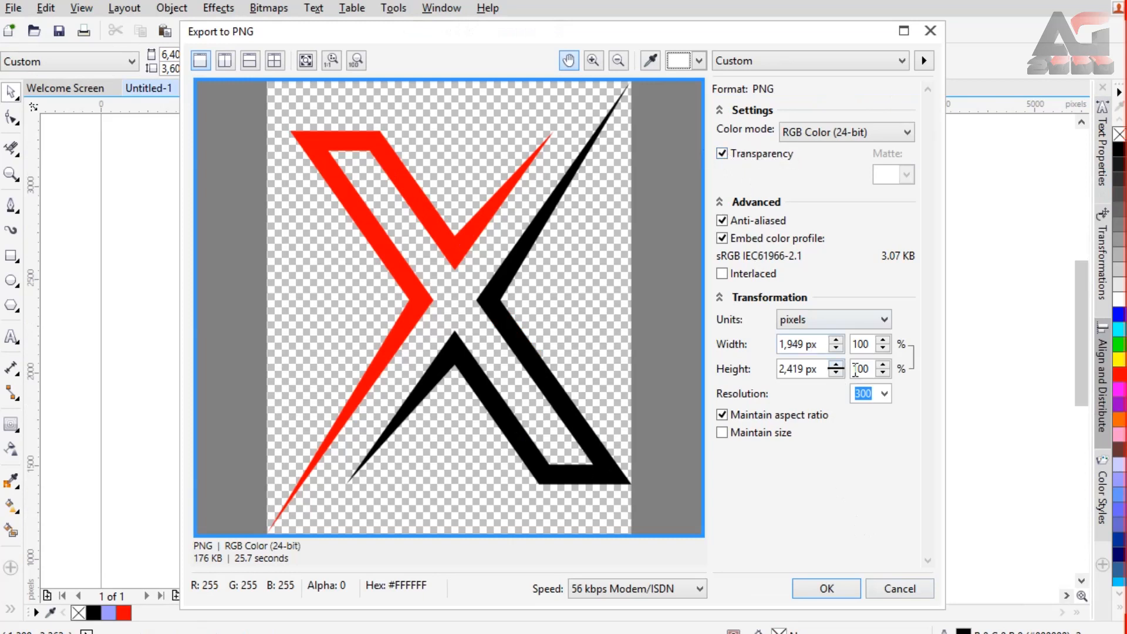
click(885, 394)
click(868, 459)
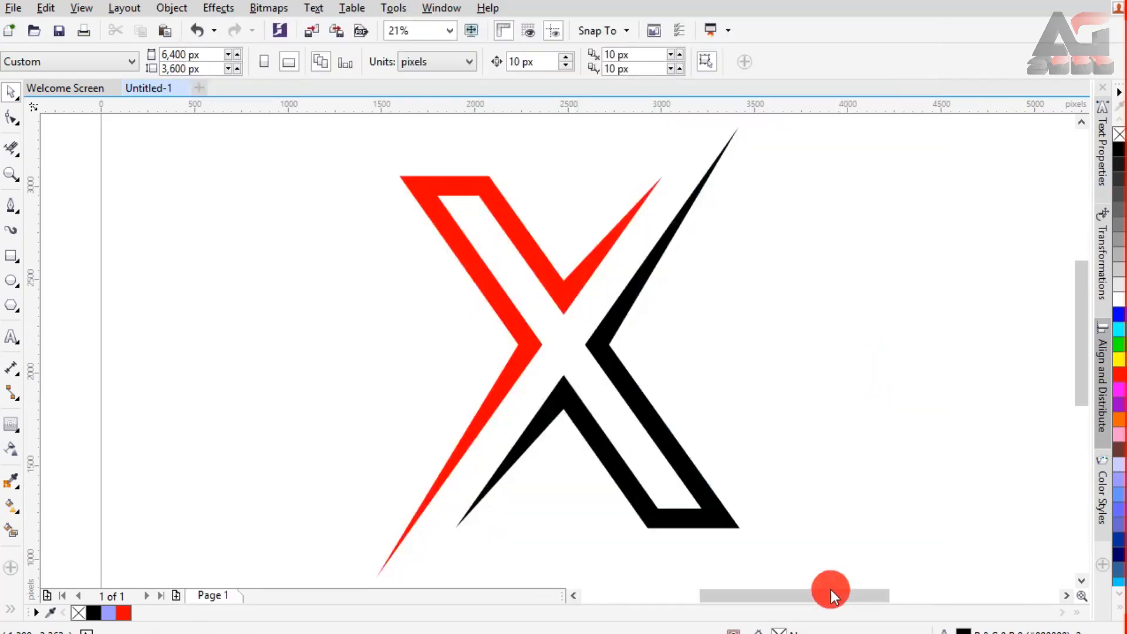
click(828, 589)
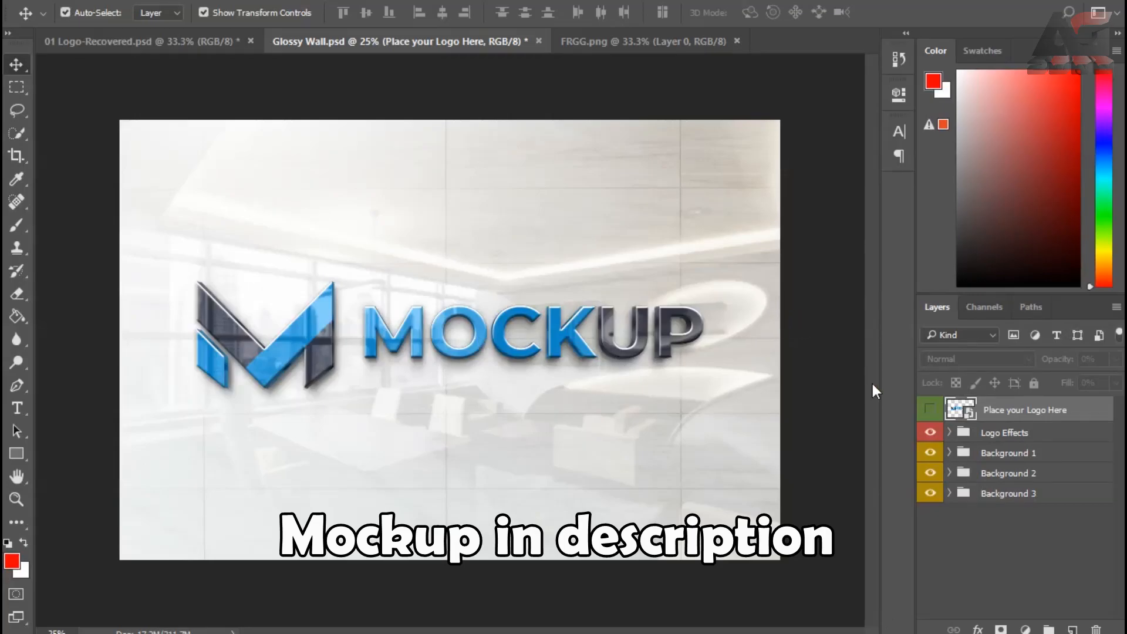
Step: In Photoshop, open the "Place your Logo Here" smart object of Glossy Wall.psd and copy the X from FRGG.png into it
double_click(971, 416)
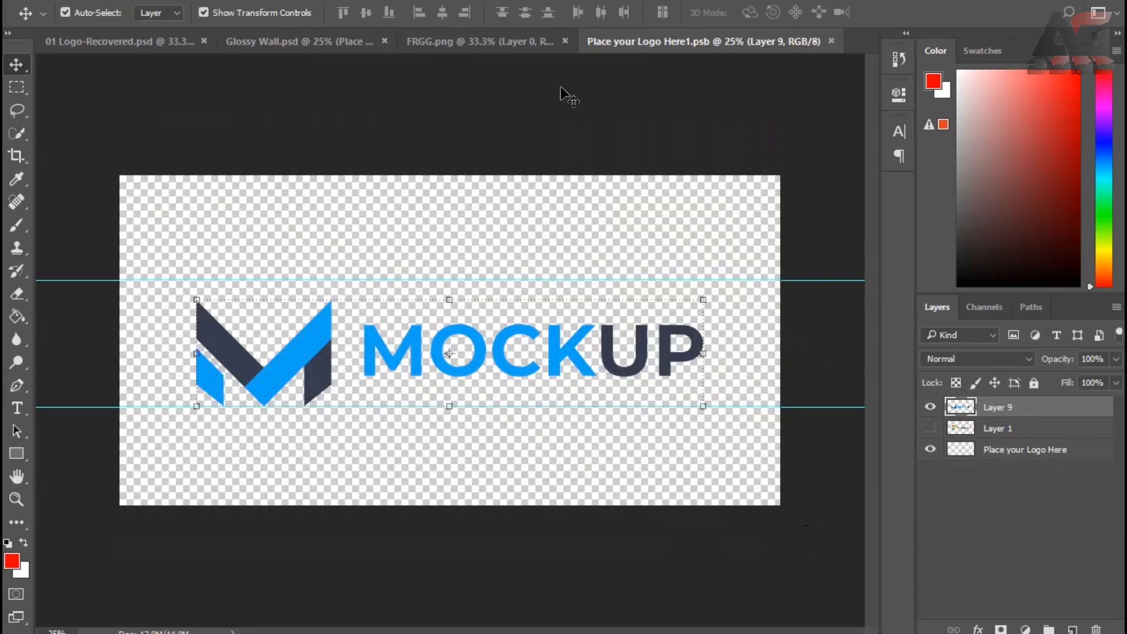
click(485, 41)
drag(555, 214, 457, 299)
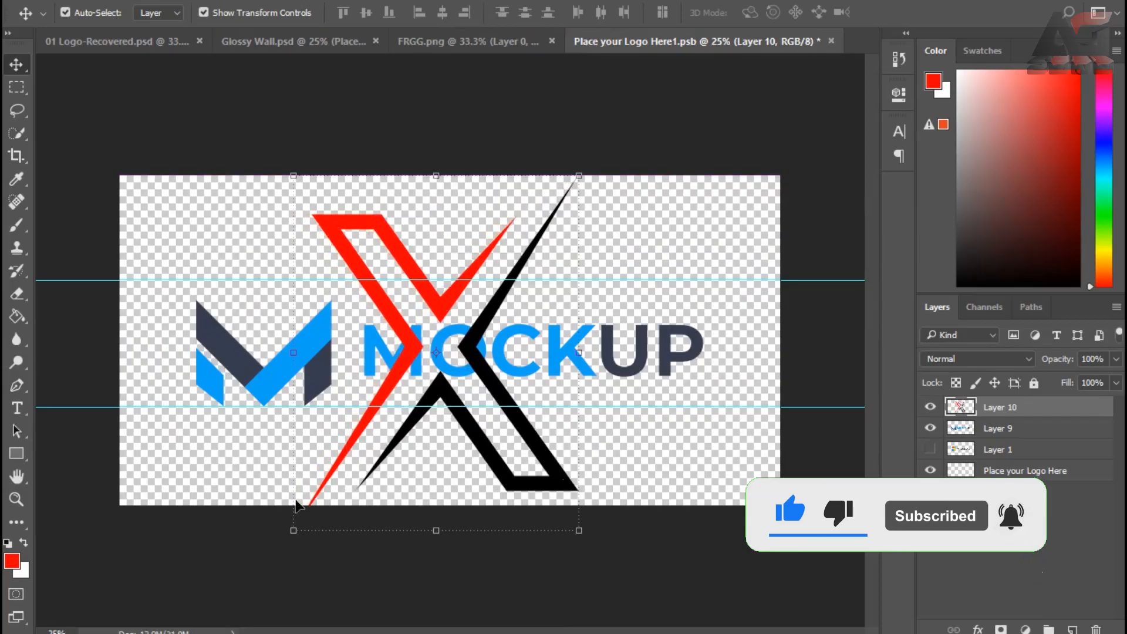
Step: Scale the X down to about 93%, centred on the canvas, and hide the layer with the blue MOCKUP logo
drag(295, 532, 314, 506)
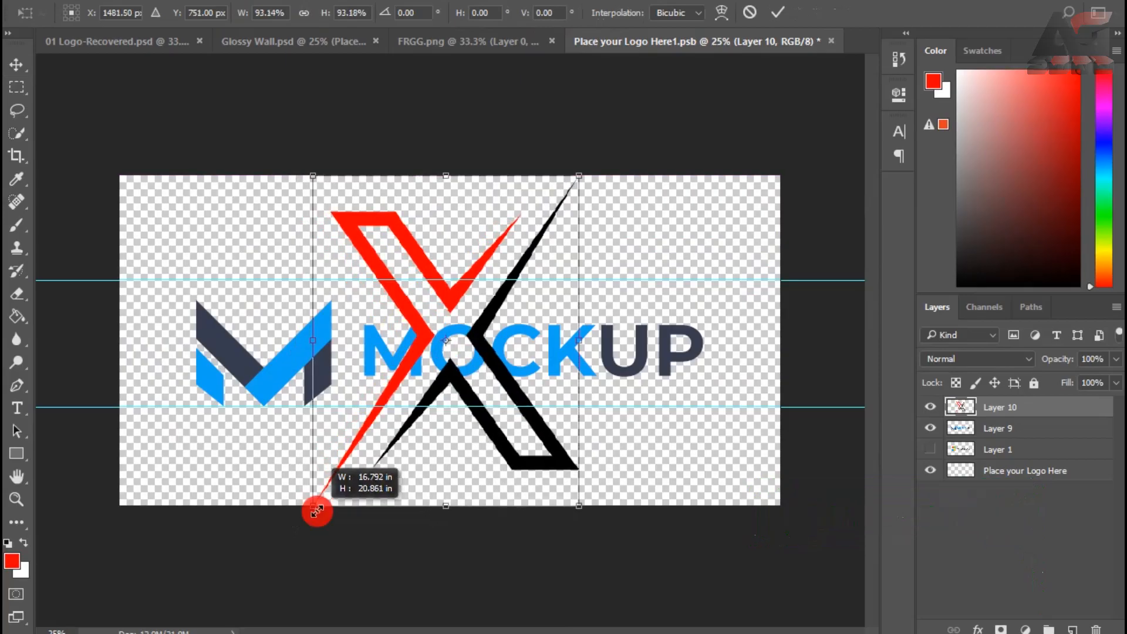
mouse_move(423, 336)
mouse_down()
mouse_move(404, 335)
mouse_move(428, 334)
mouse_up()
key(Return)
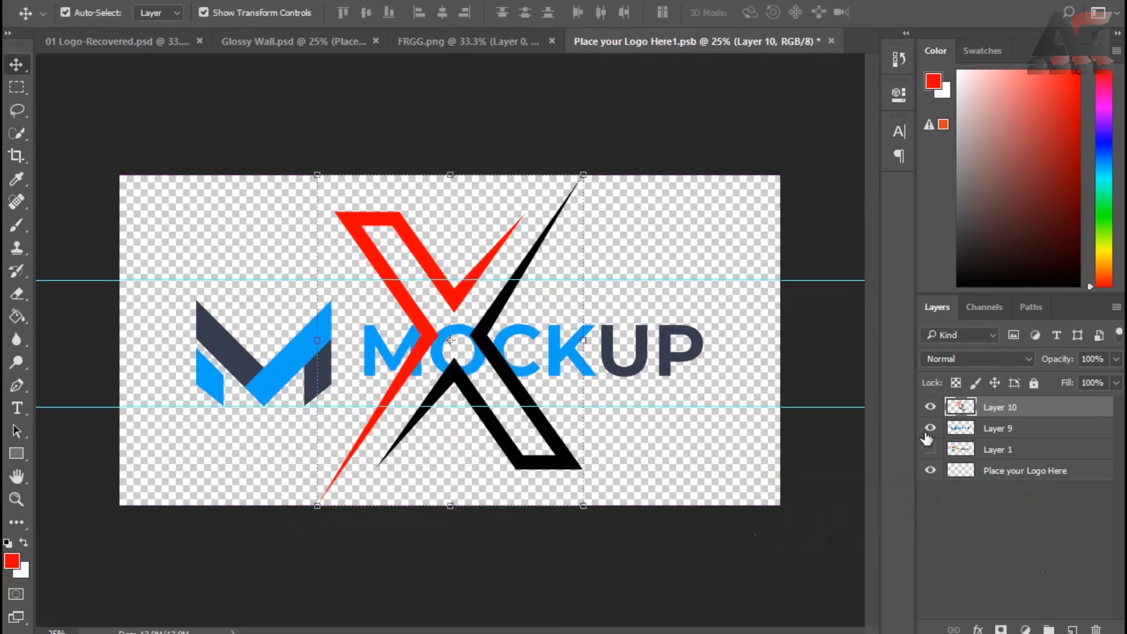
click(930, 430)
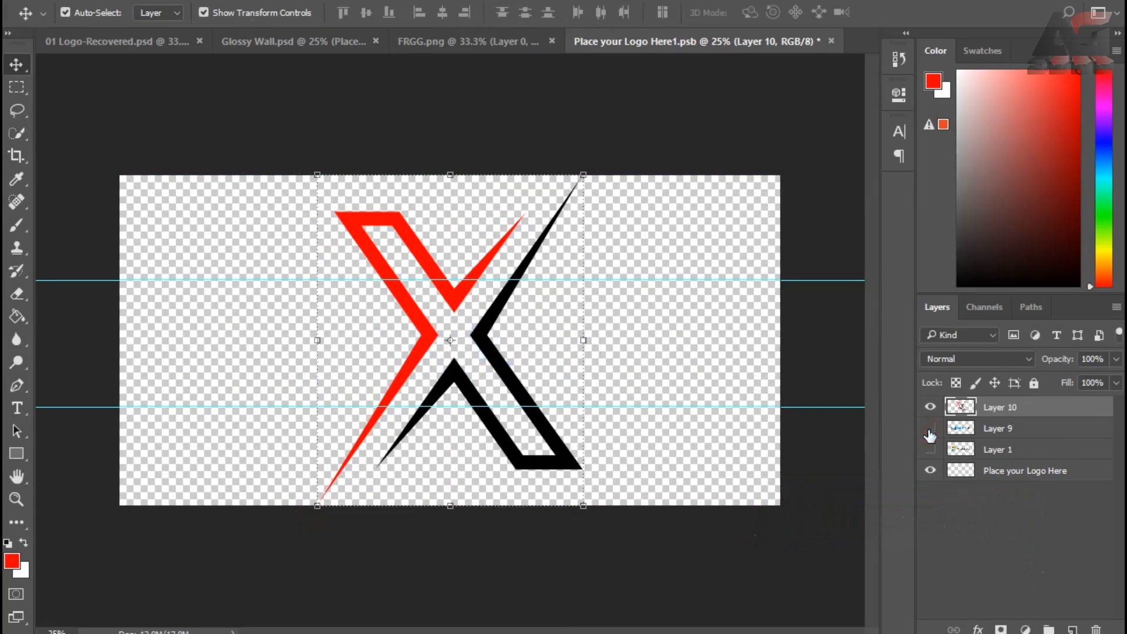
Step: Close the smart object with its changes saved and switch to the Glossy Wall.psd document
click(829, 41)
click(362, 213)
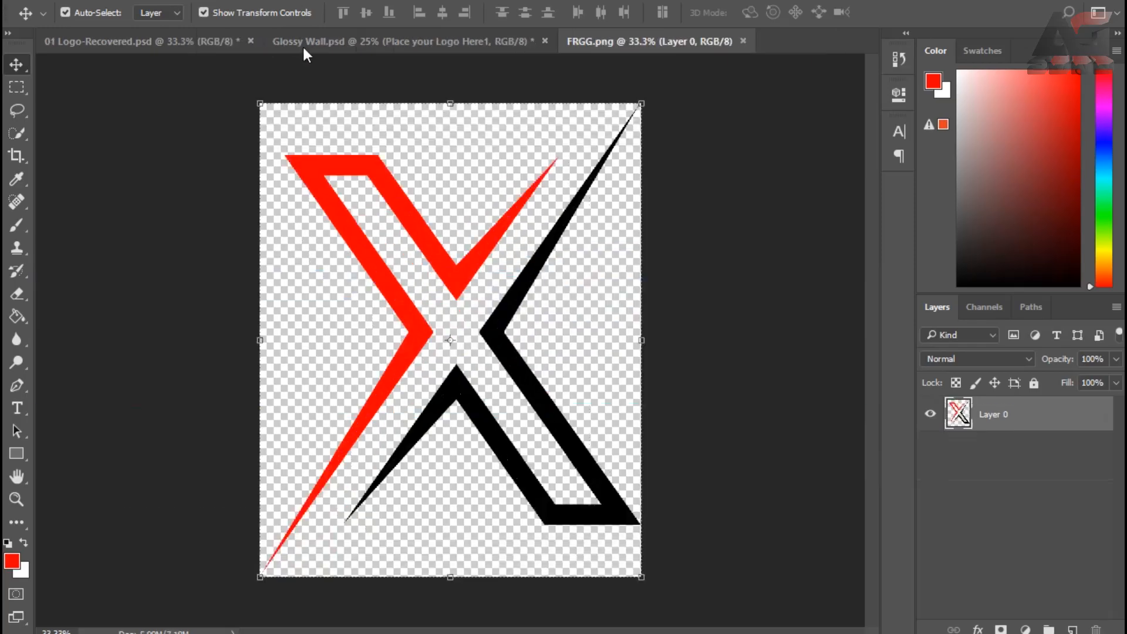
click(307, 44)
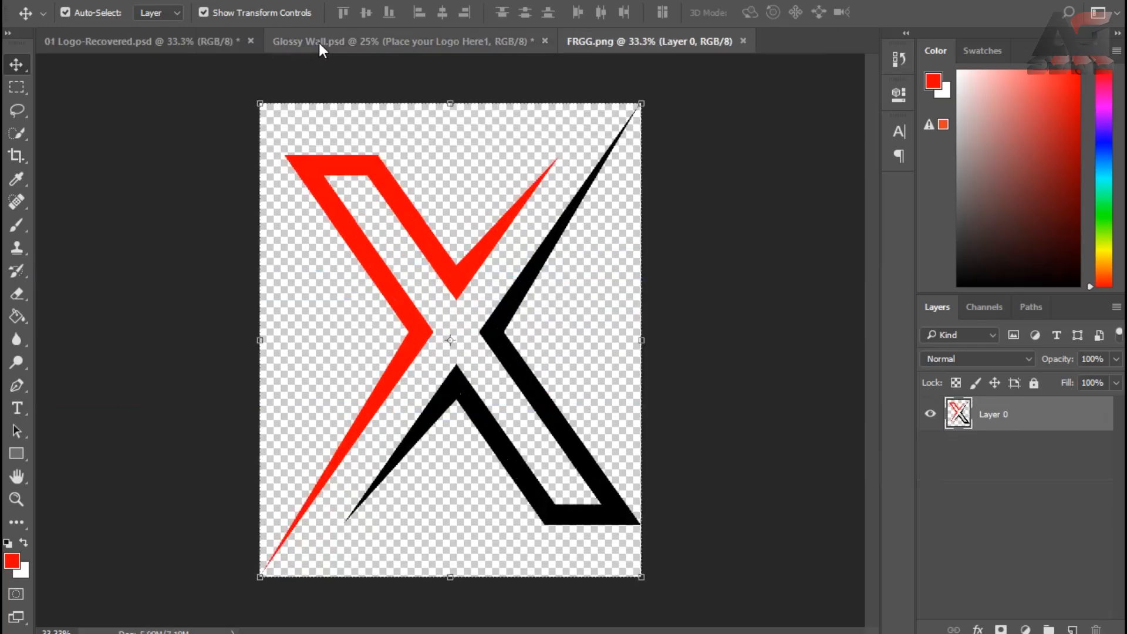